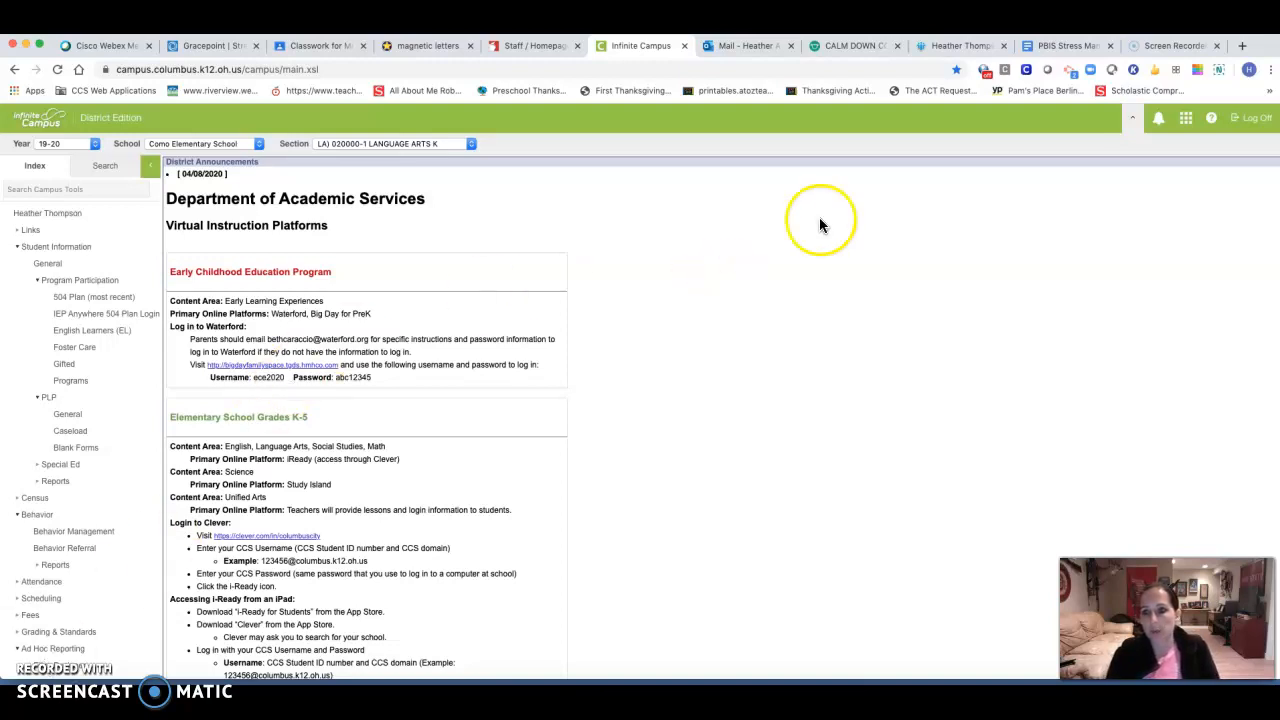
Start a new class message in the Instruction Message Center and set its user group to +Como ES (7120).
left_click(1186, 119)
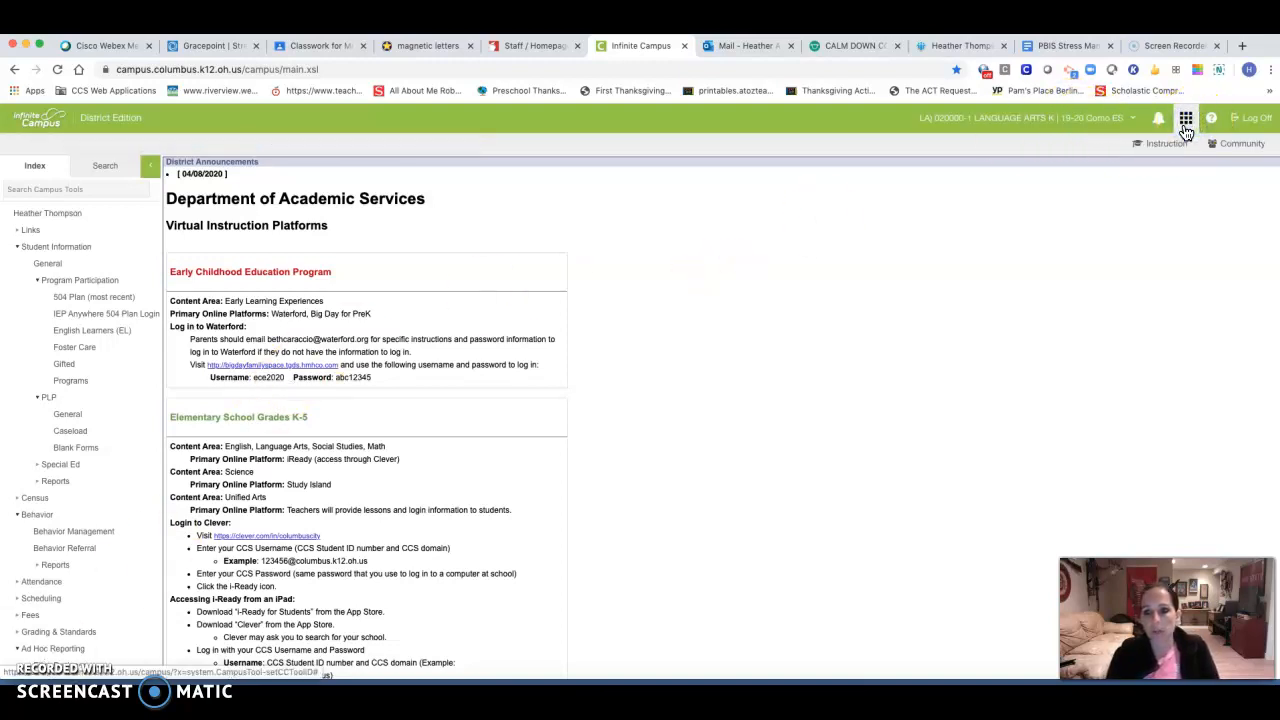
left_click(1166, 145)
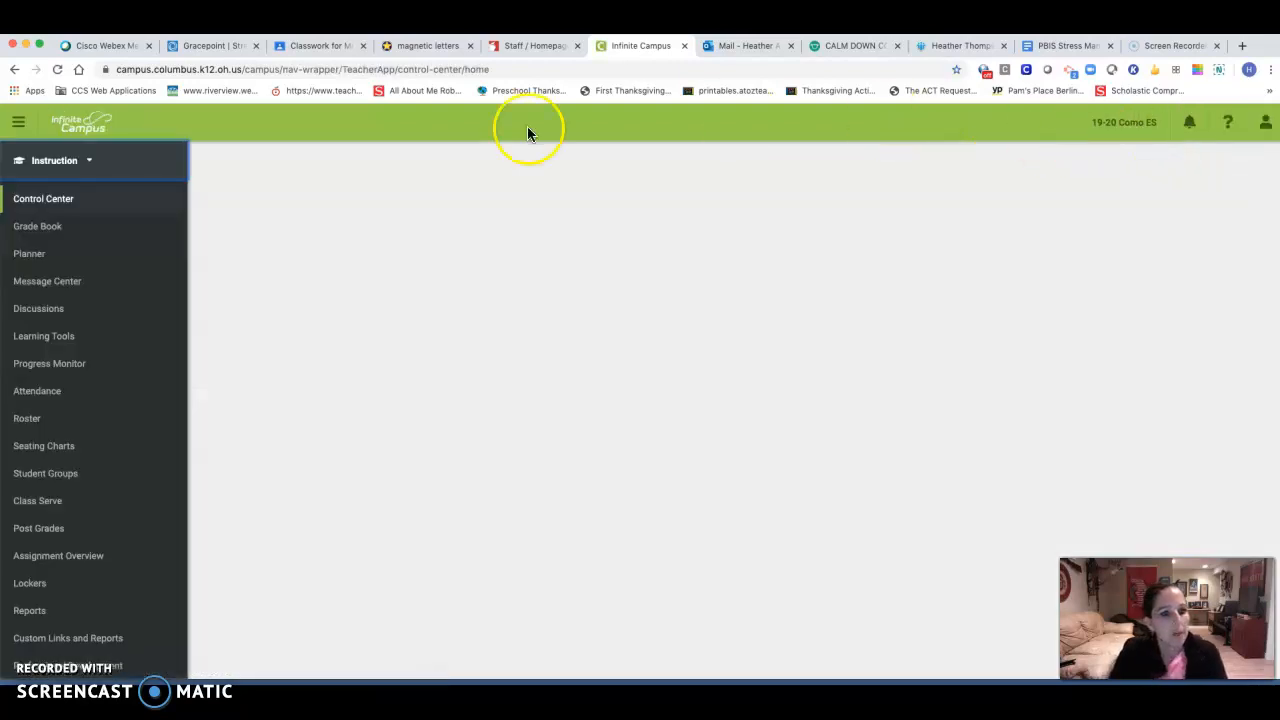
left_click(62, 290)
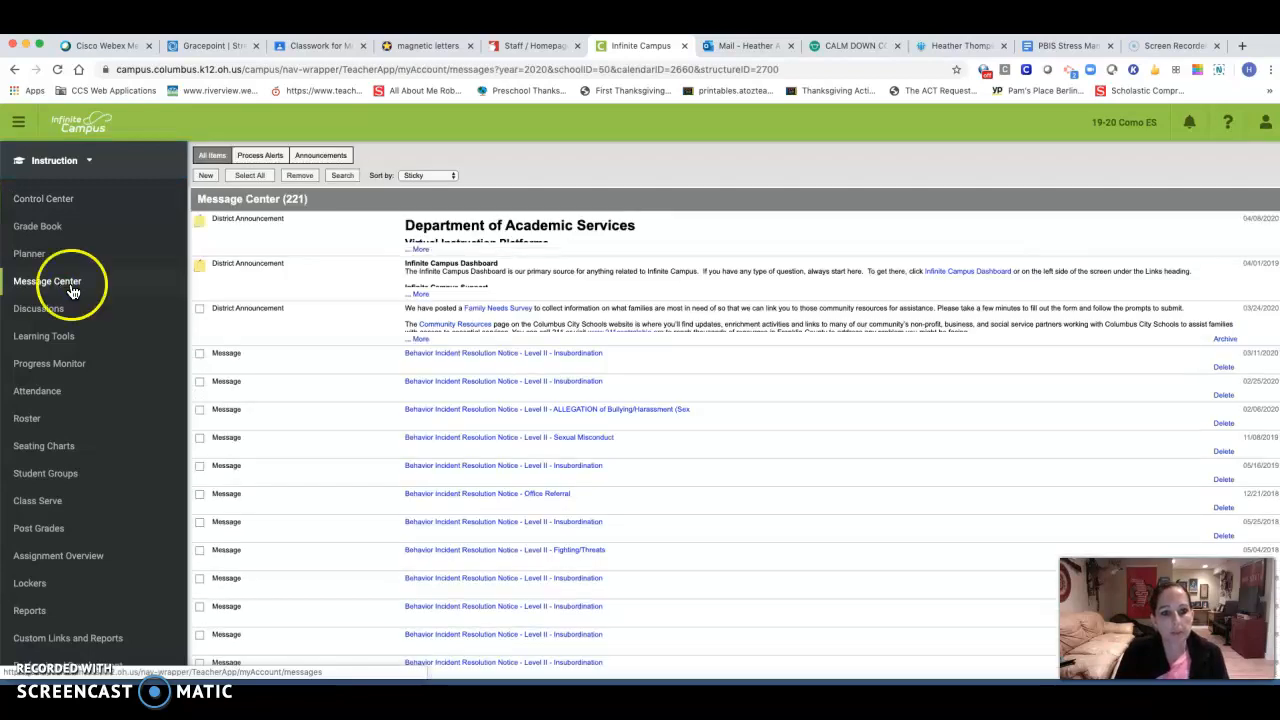
left_click(205, 176)
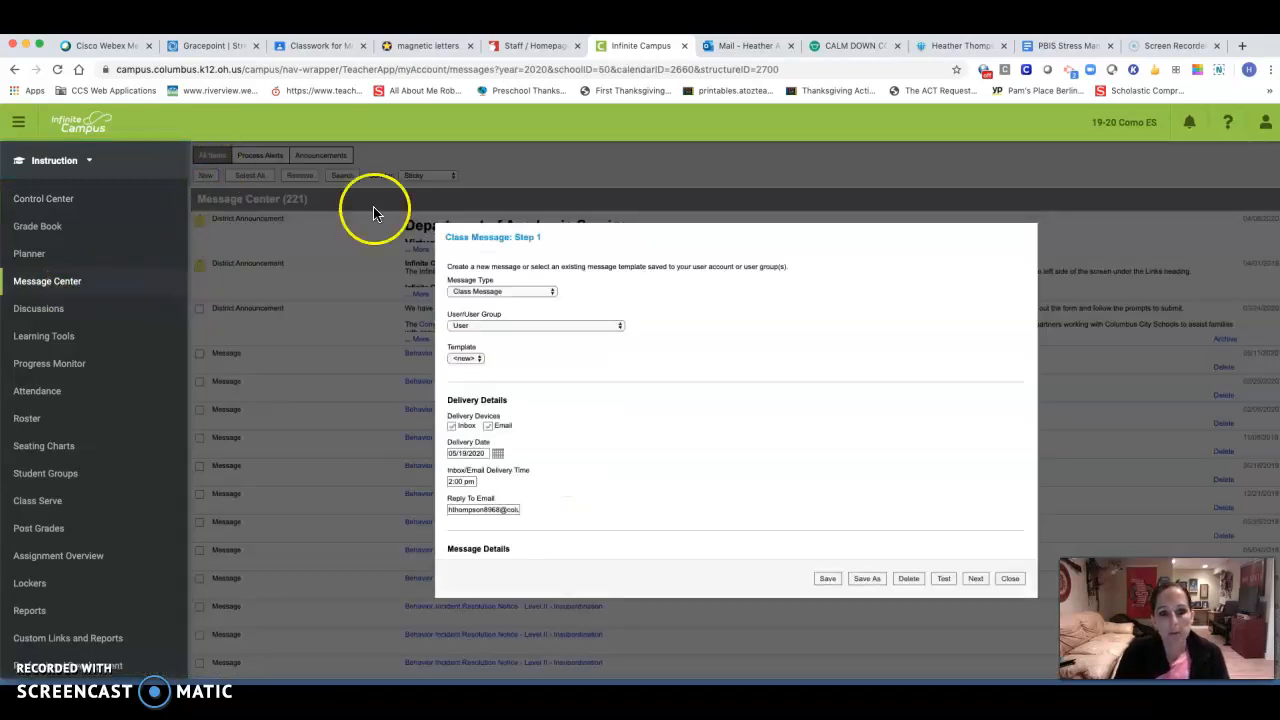
left_click(559, 325)
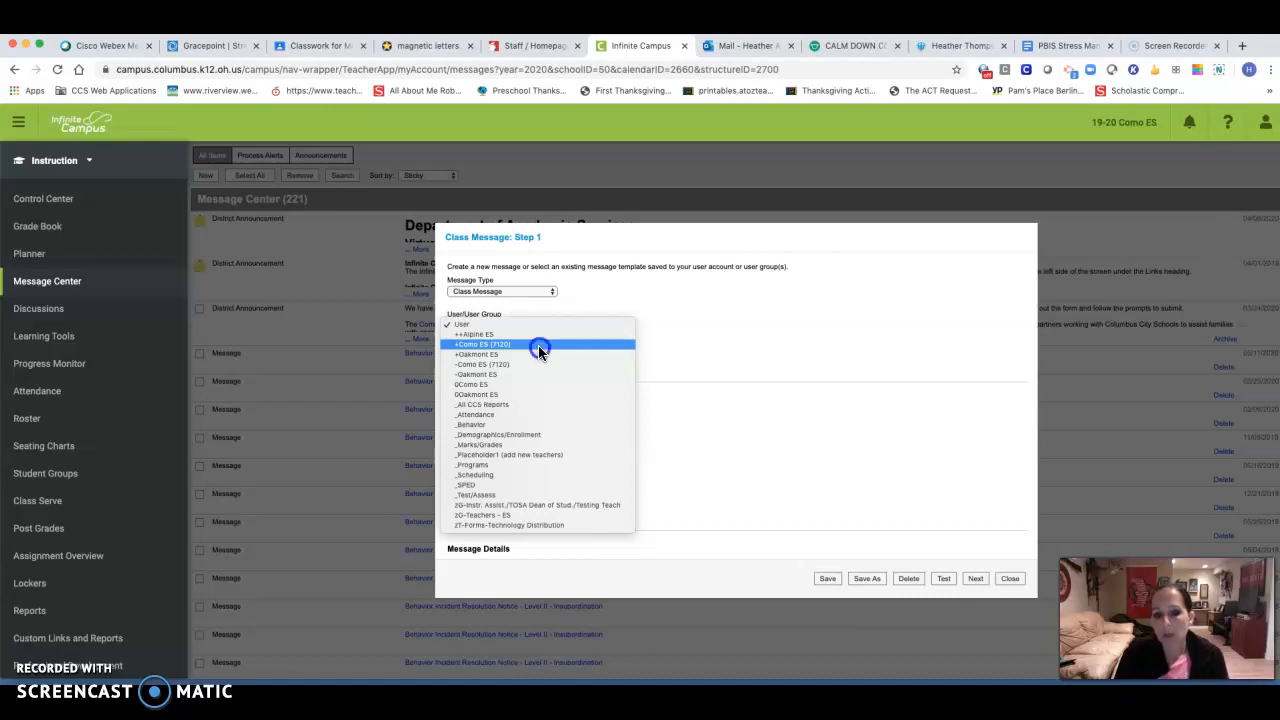
left_click(538, 345)
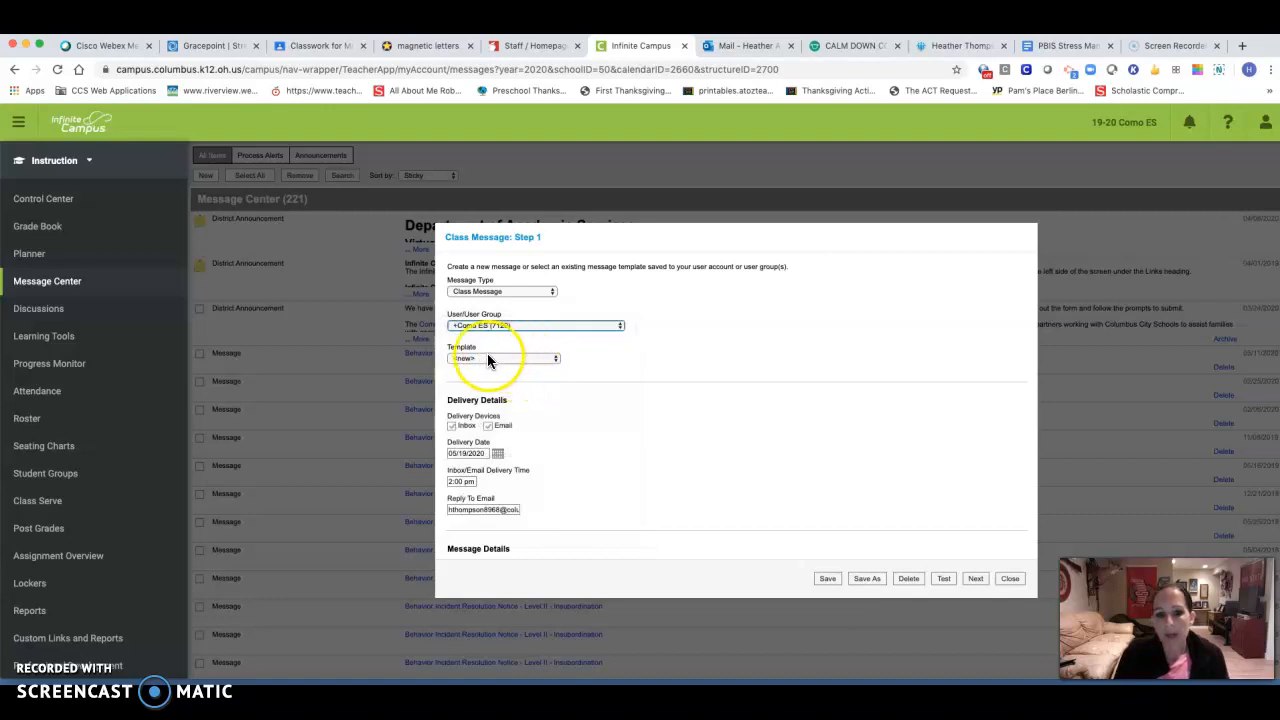
Schedule the message's delivery for 05/22/2020 at 7:00 am.
left_click(498, 454)
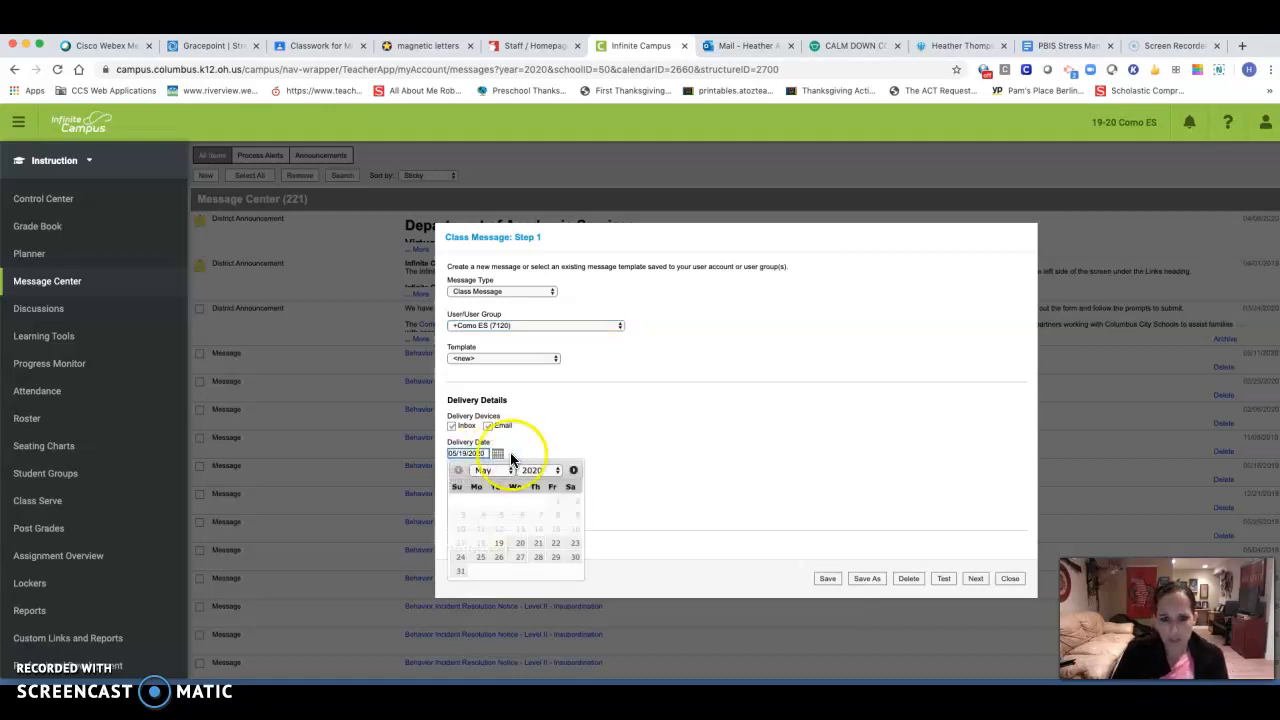
left_click(556, 545)
left_click(462, 482)
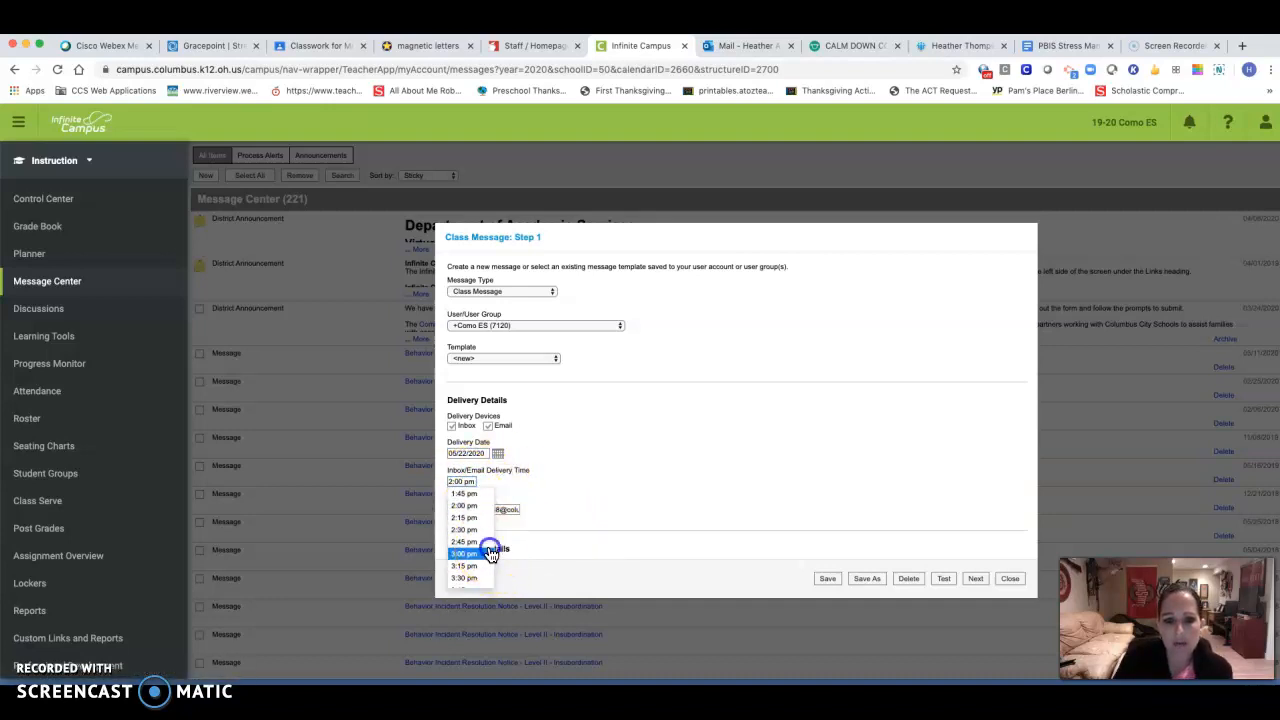
scroll(488, 548, "up", 15)
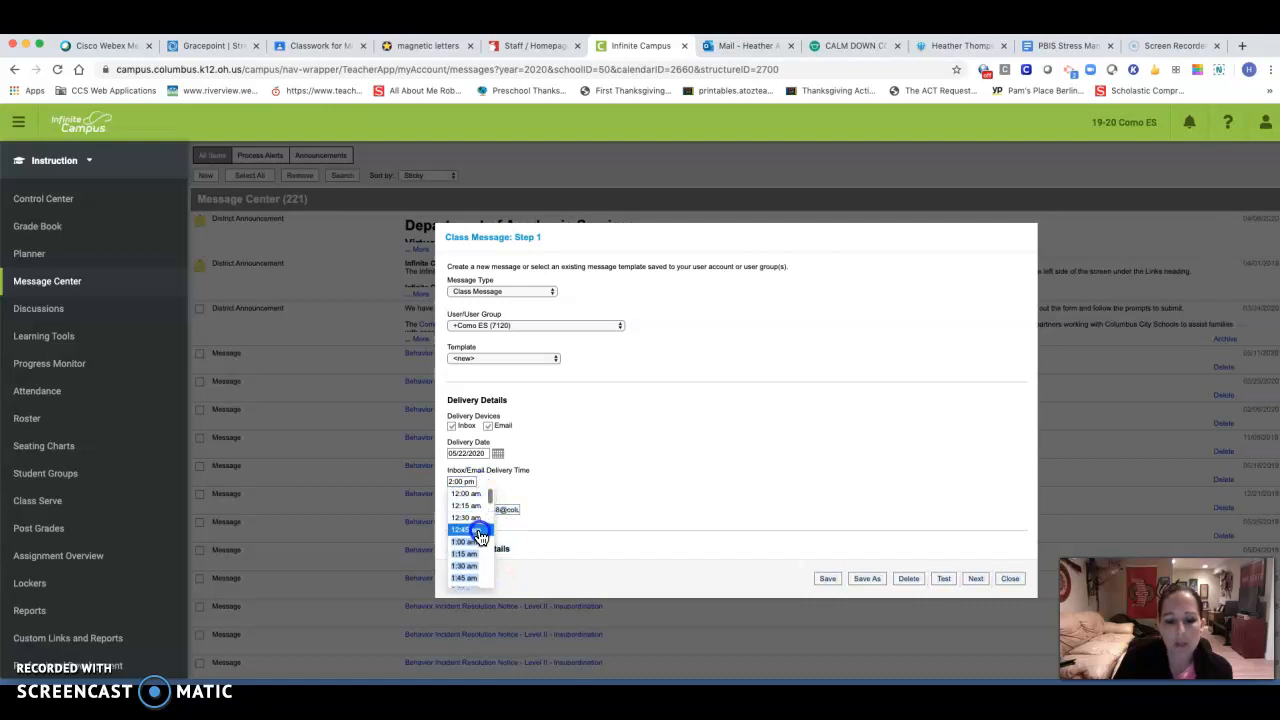
scroll(478, 585, "down", 3)
scroll(472, 560, "down", 3)
scroll(470, 545, "down", 4)
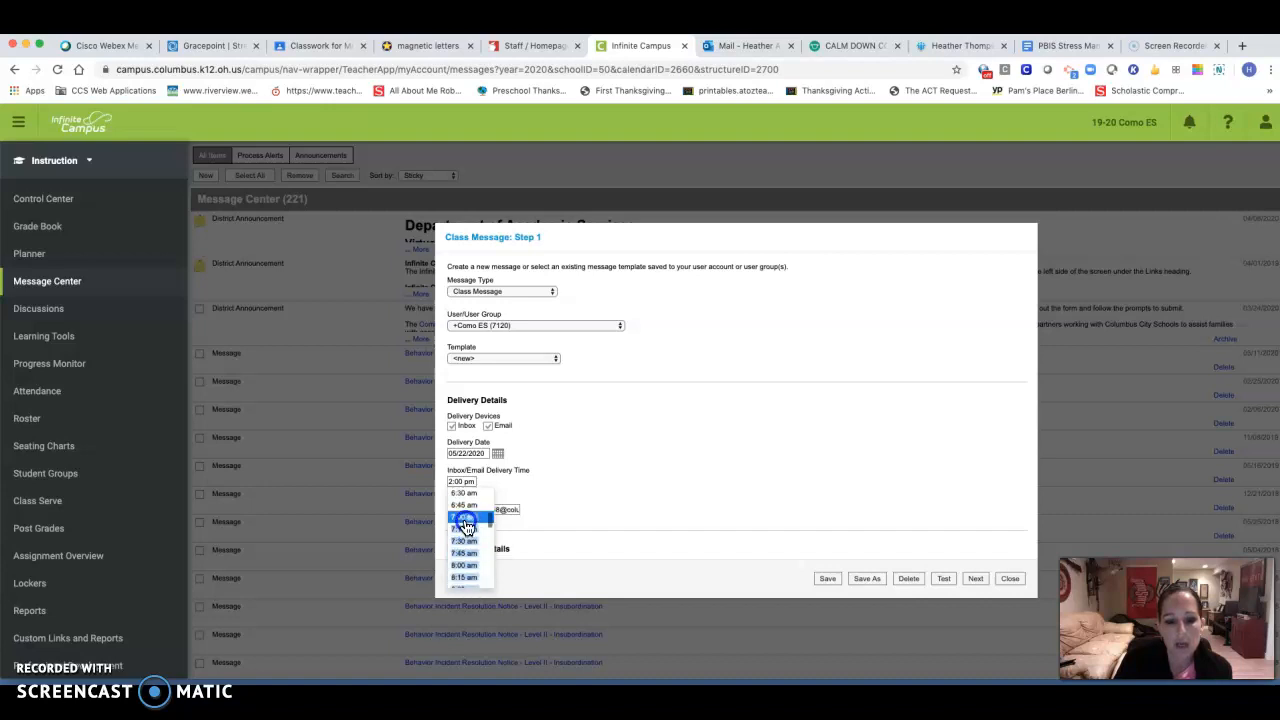
left_click(465, 520)
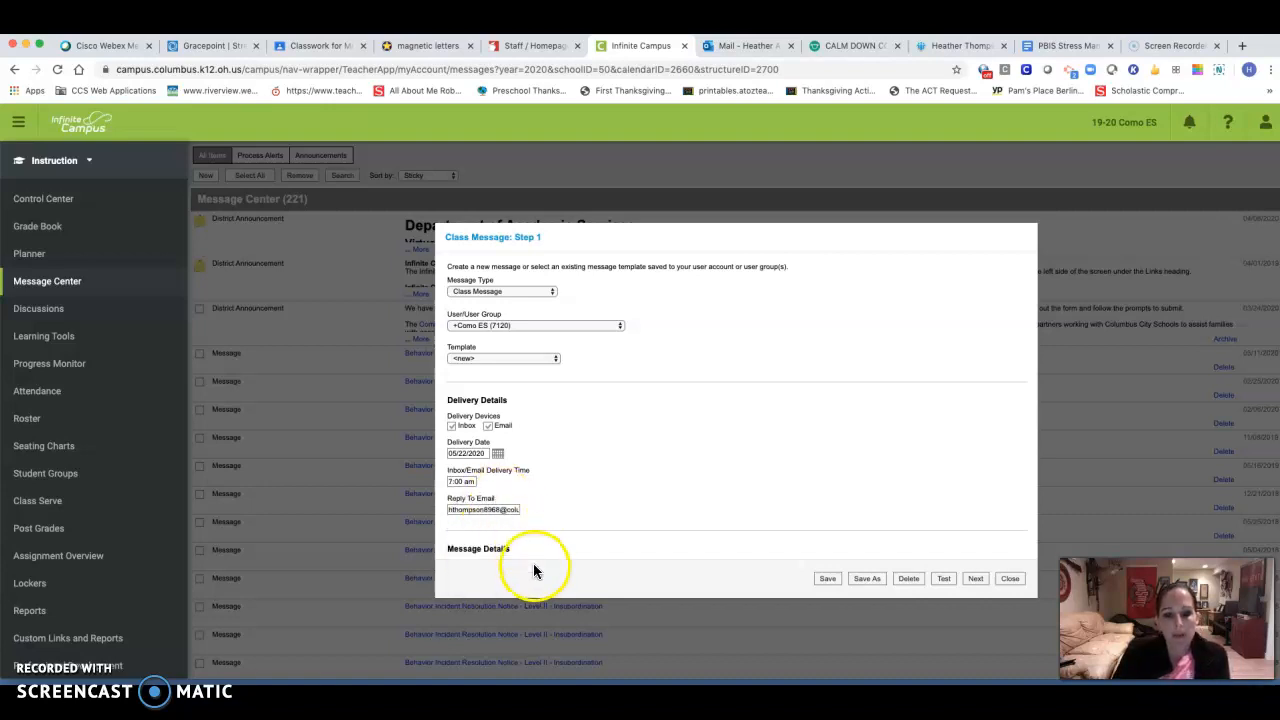
left_click(523, 531)
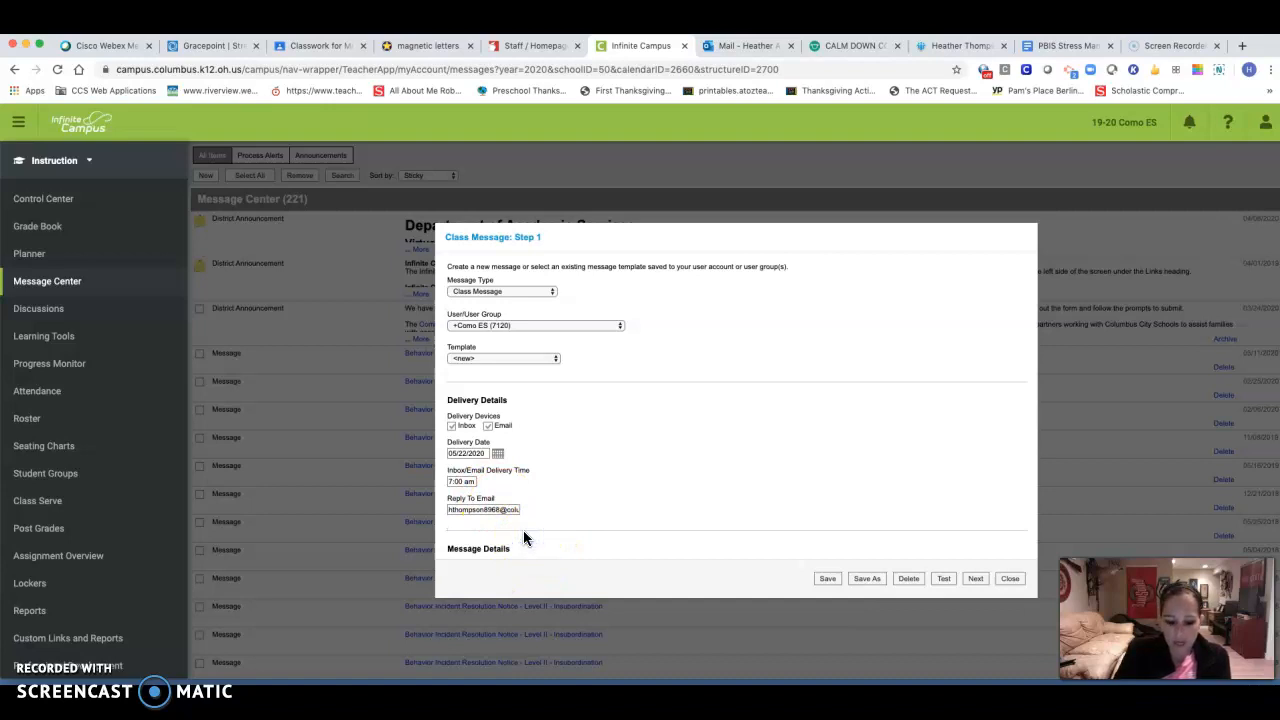
triple_click(471, 509)
Enter "Have a great summer" as the message subject and begin the message body with "Dear".
scroll(471, 509, "down", 3)
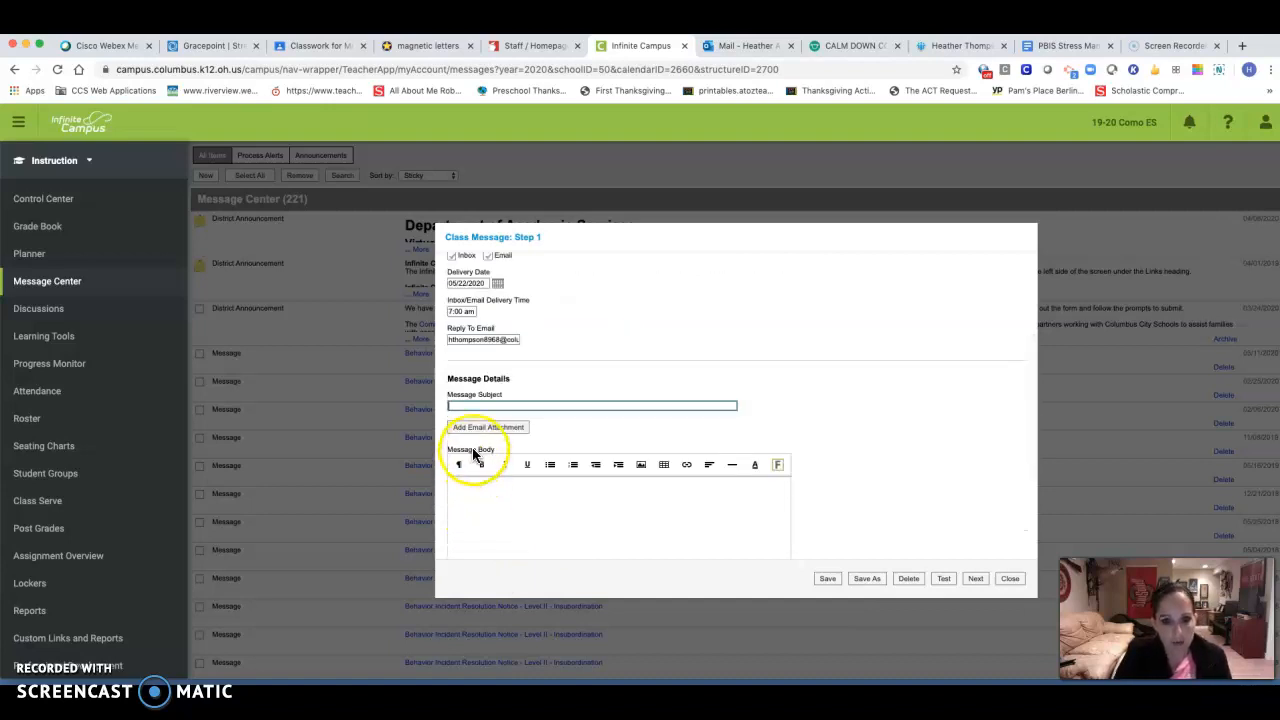
left_click(459, 403)
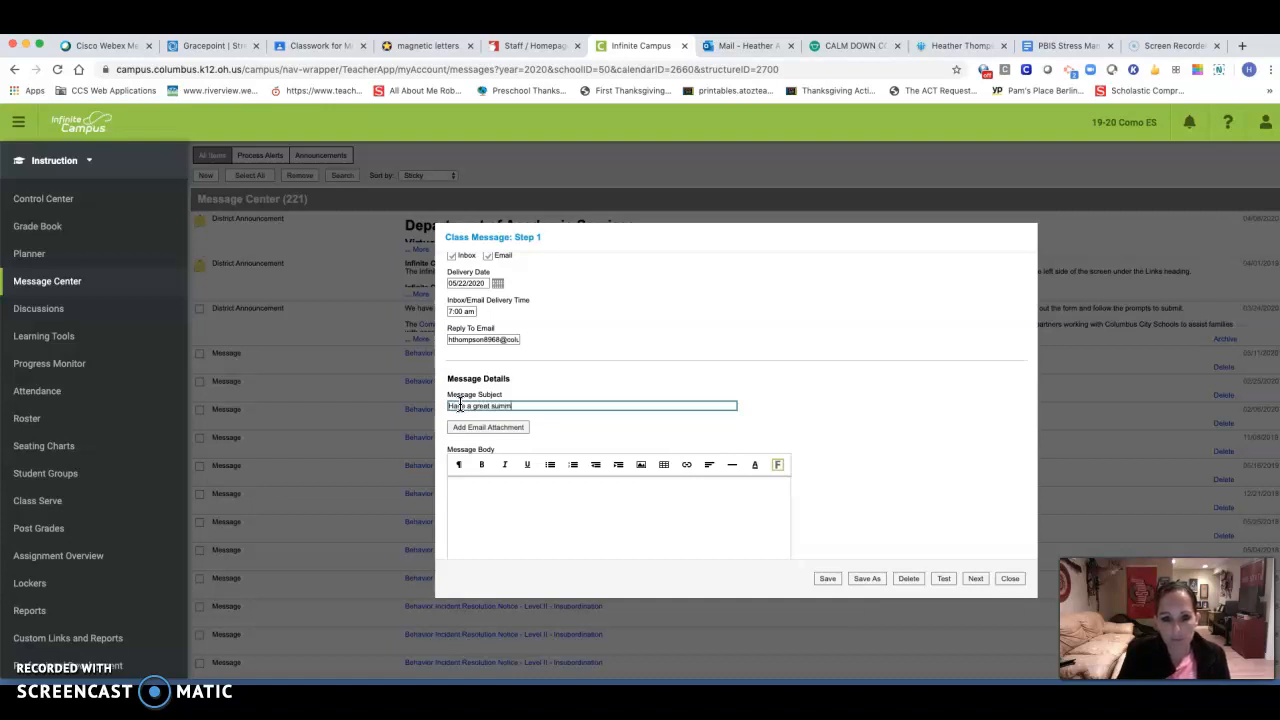
left_click(458, 488)
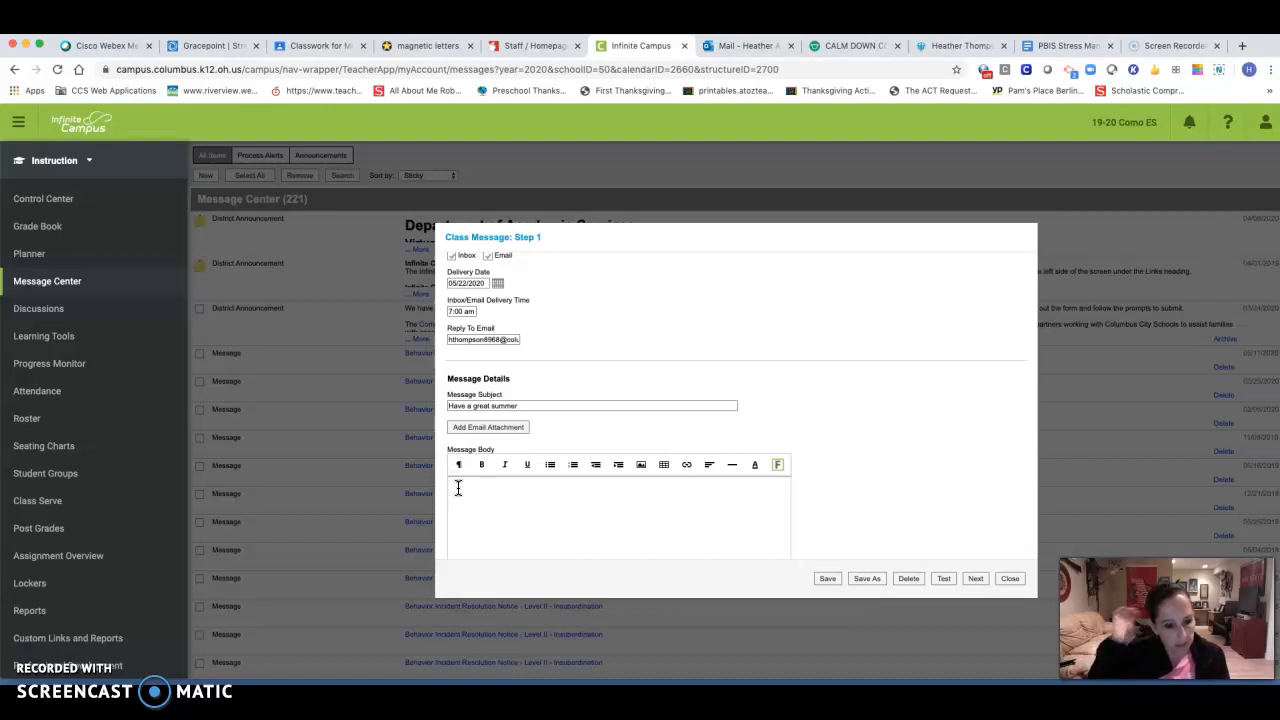
type("Dear")
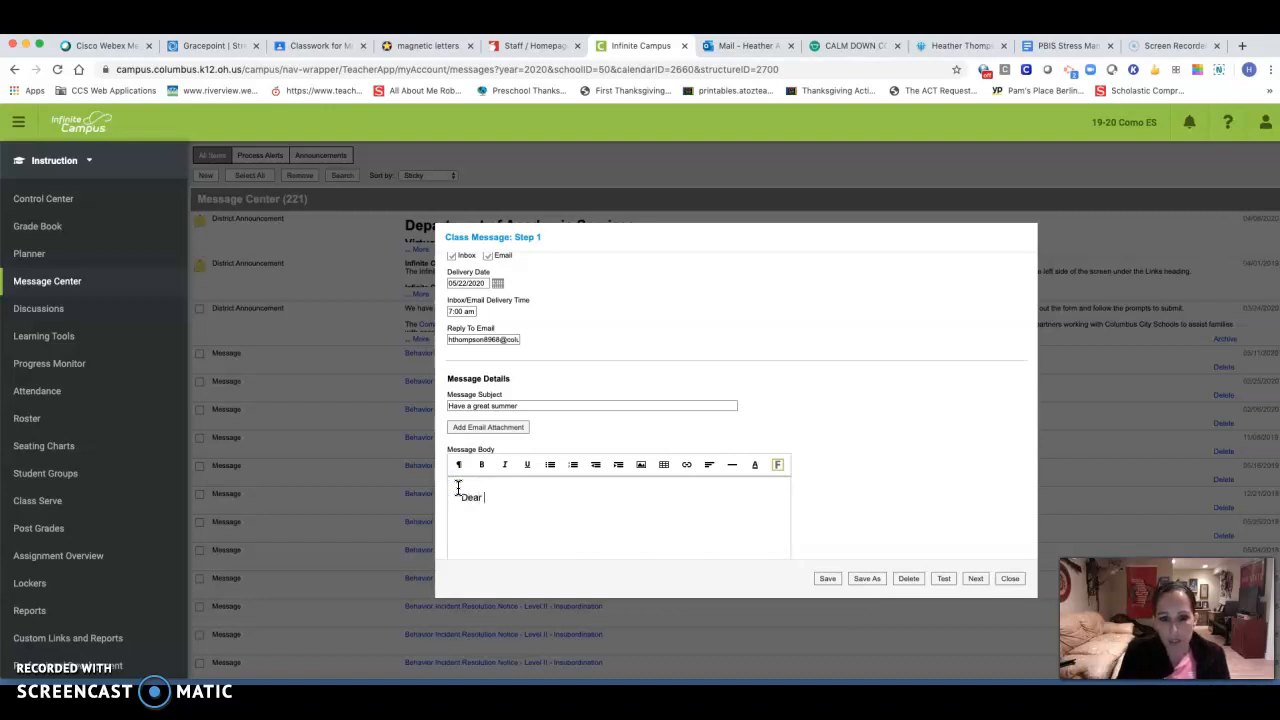
Insert the Messenger Recipient firstName campus field after "Dear" in the message body.
left_click(779, 466)
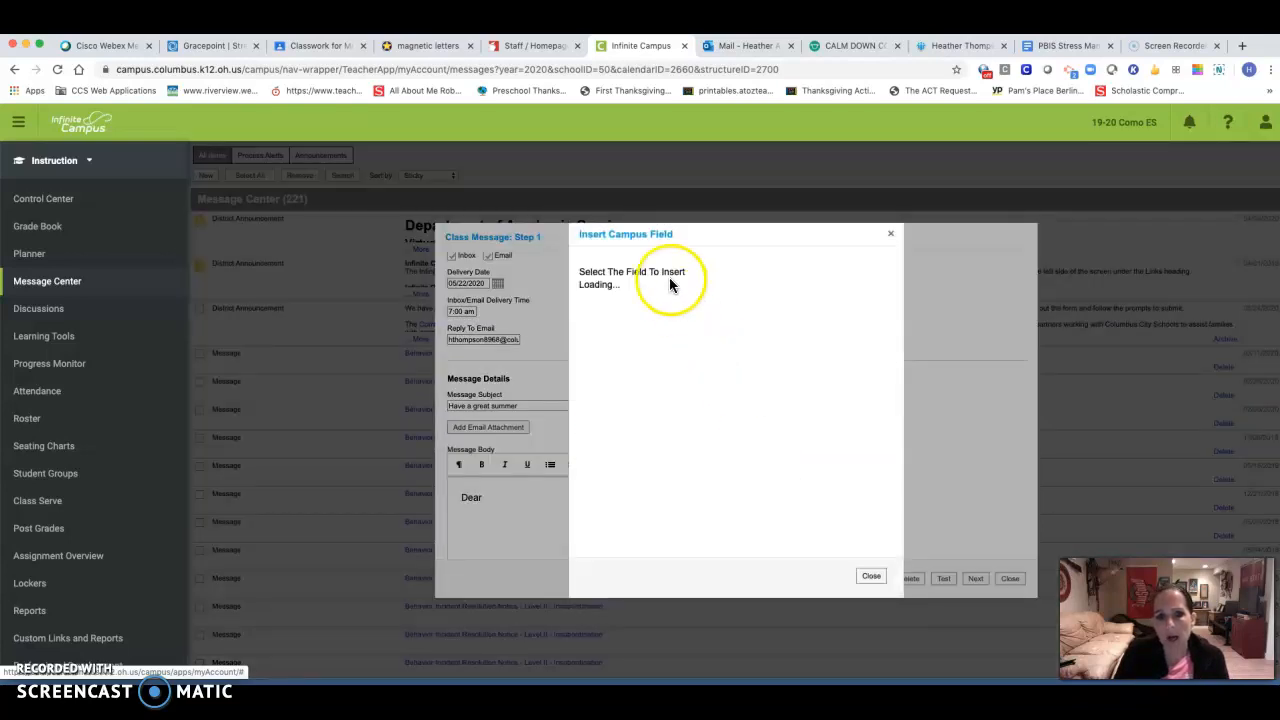
left_click(602, 288)
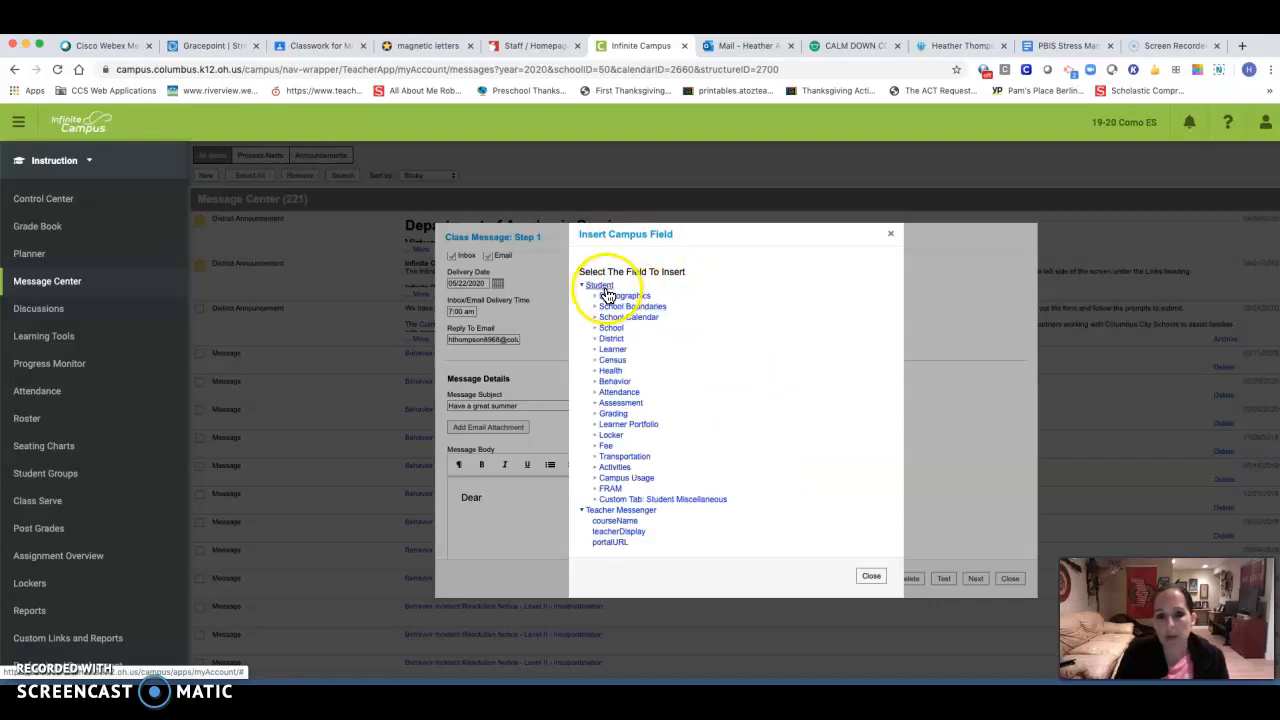
left_click(603, 288)
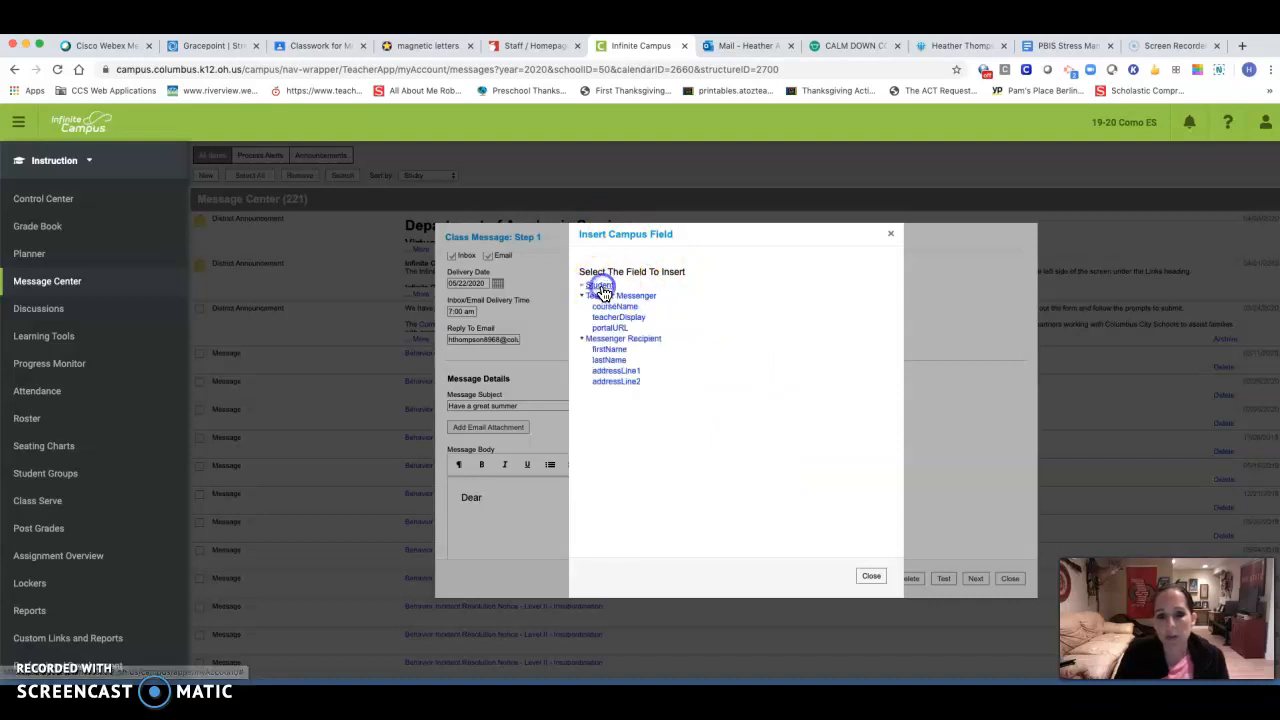
left_click(614, 352)
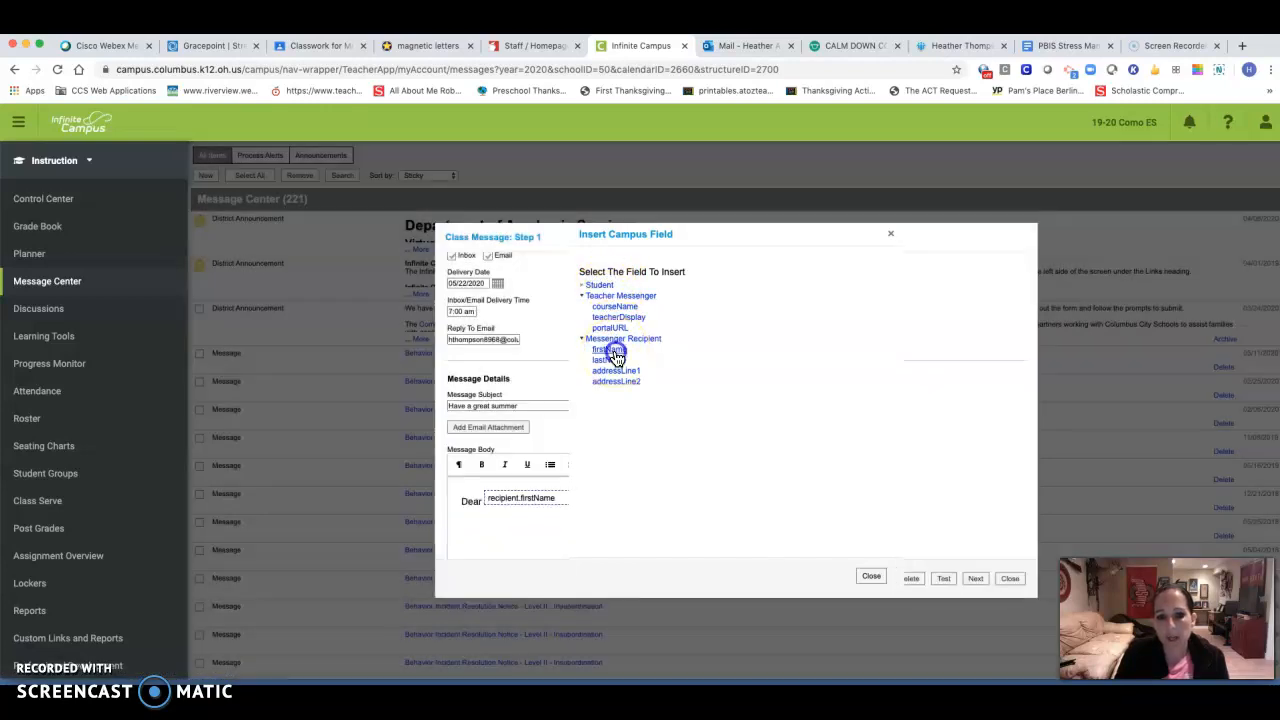
left_click(617, 500)
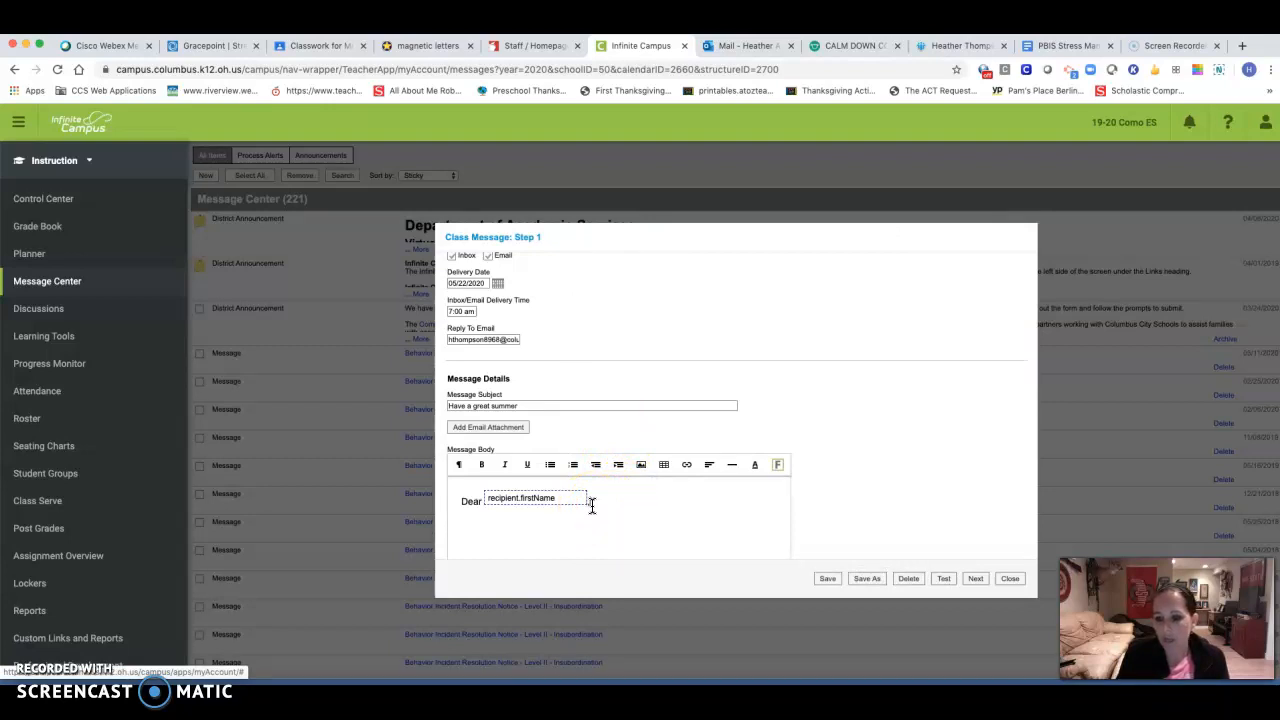
Below the greeting, write "I hope that you have a safe and happy summer! Here are some fun summer activites that you can do at home.".
key("Return")
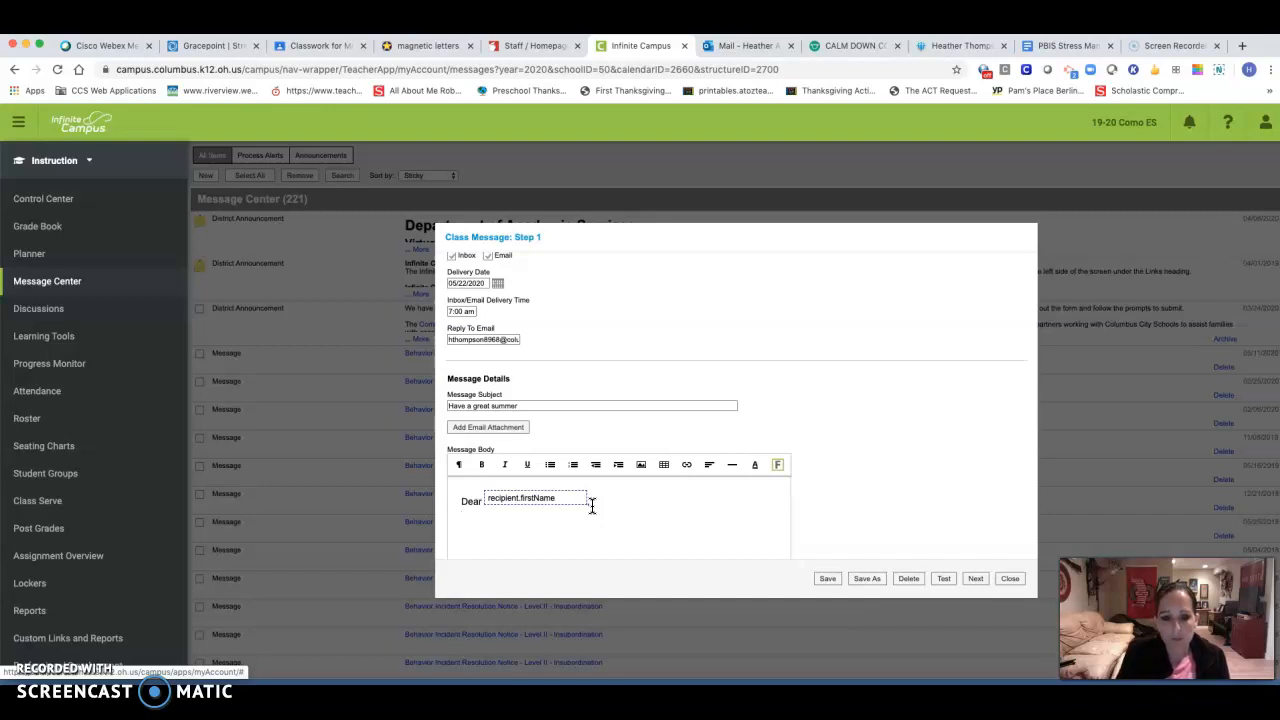
type("I hope that you have")
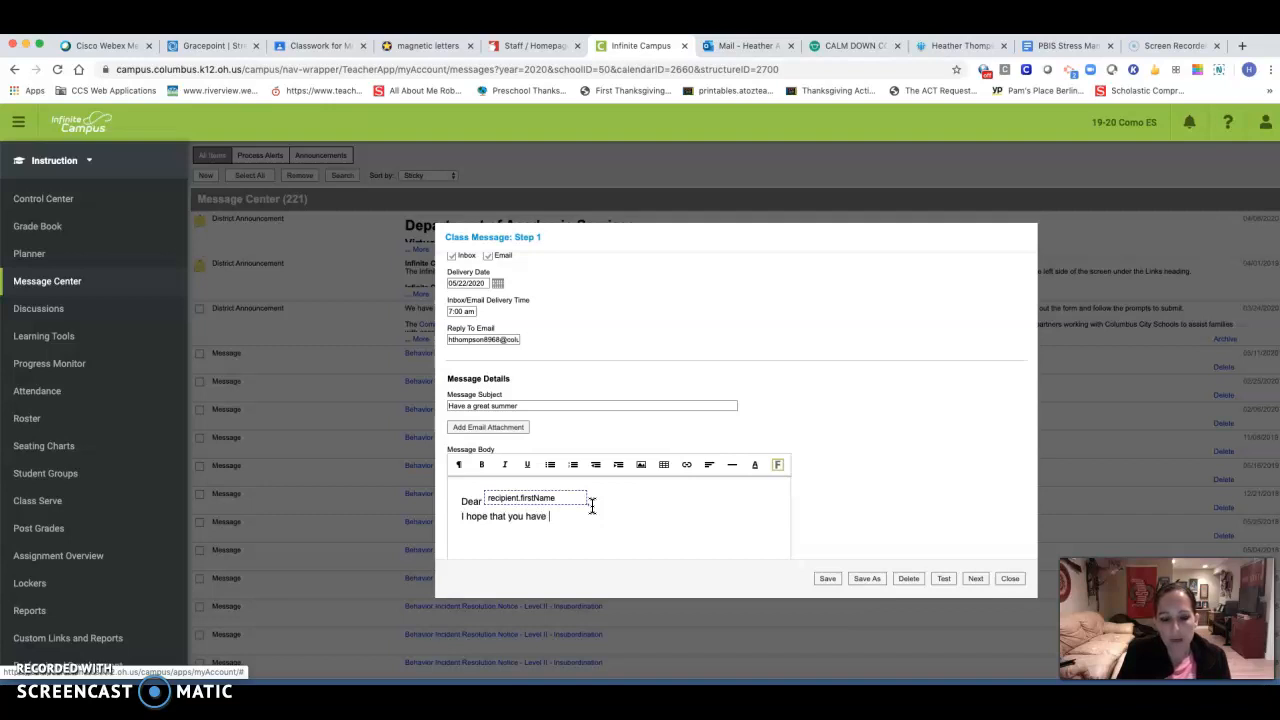
type(" a safe and happy summer!  Her")
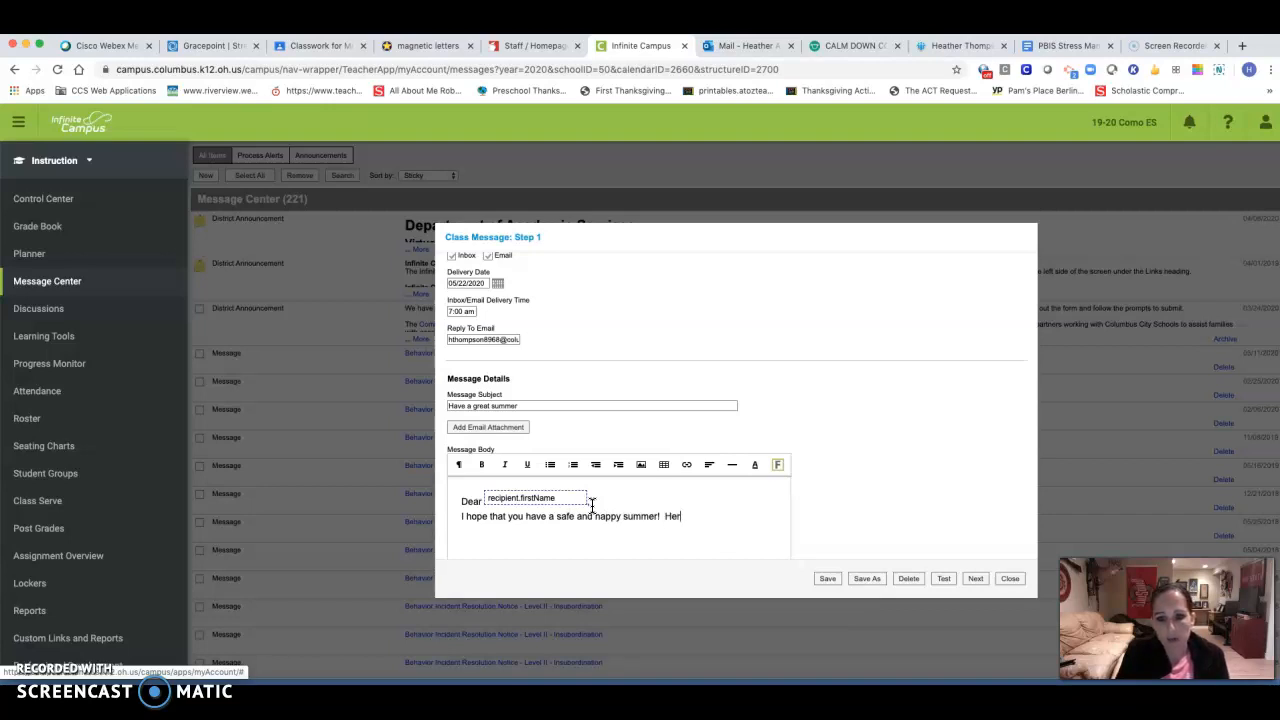
type("e are some")
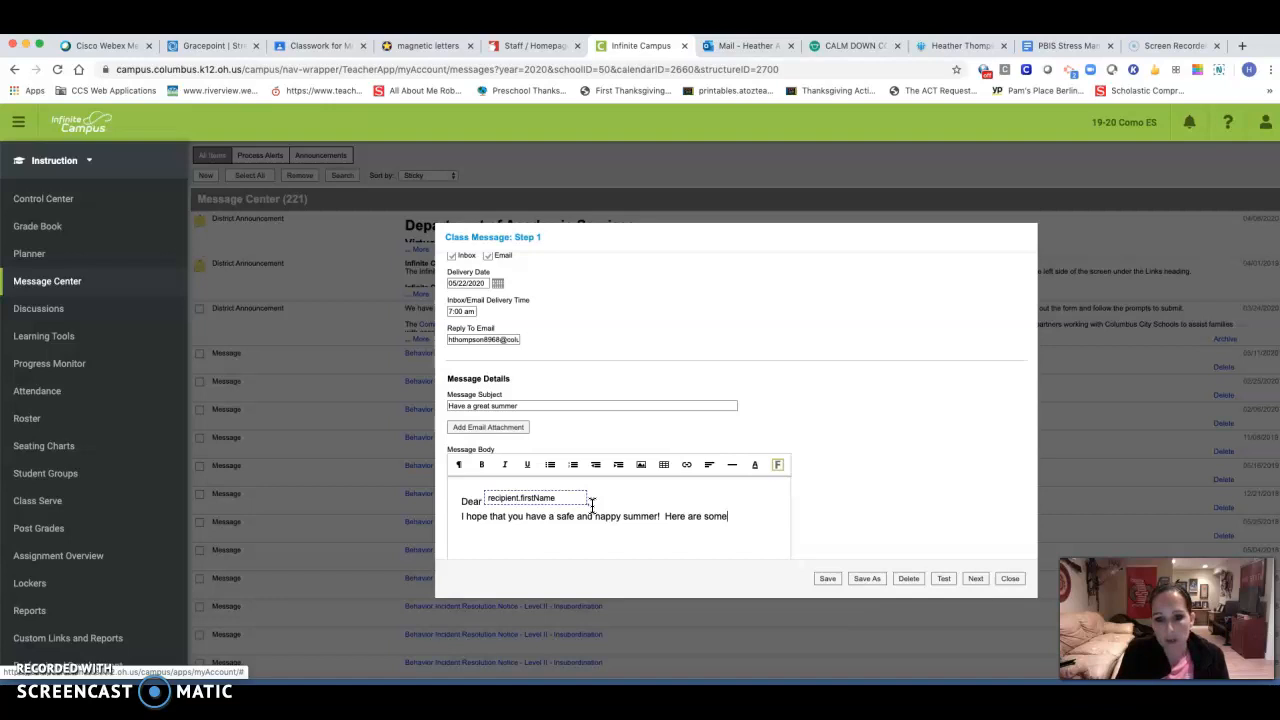
type(" fun summer activi")
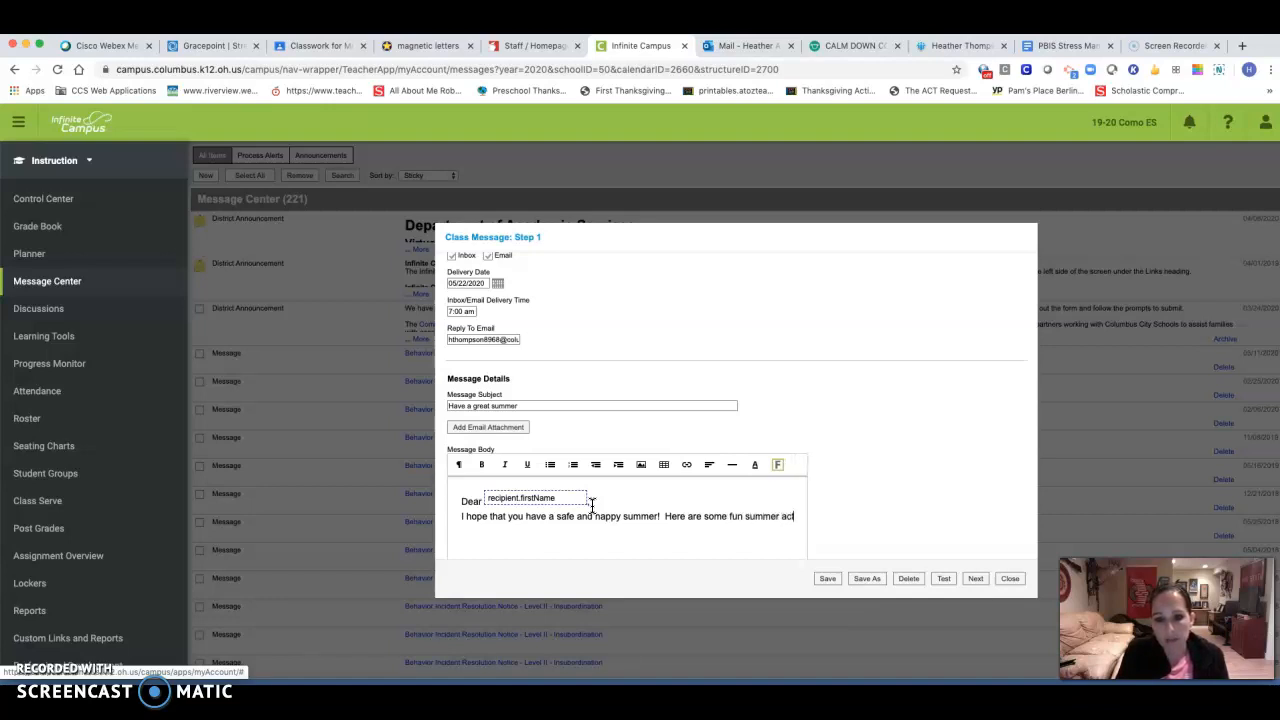
type("tes t")
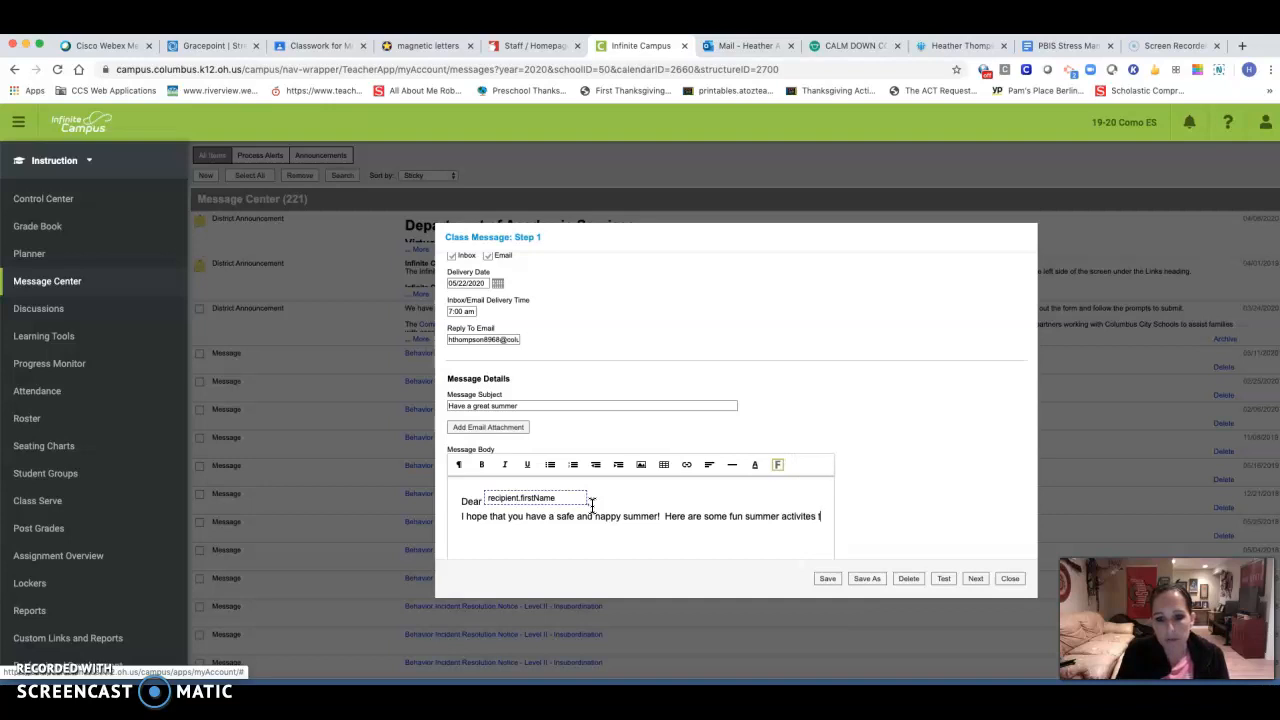
type("hat you can")
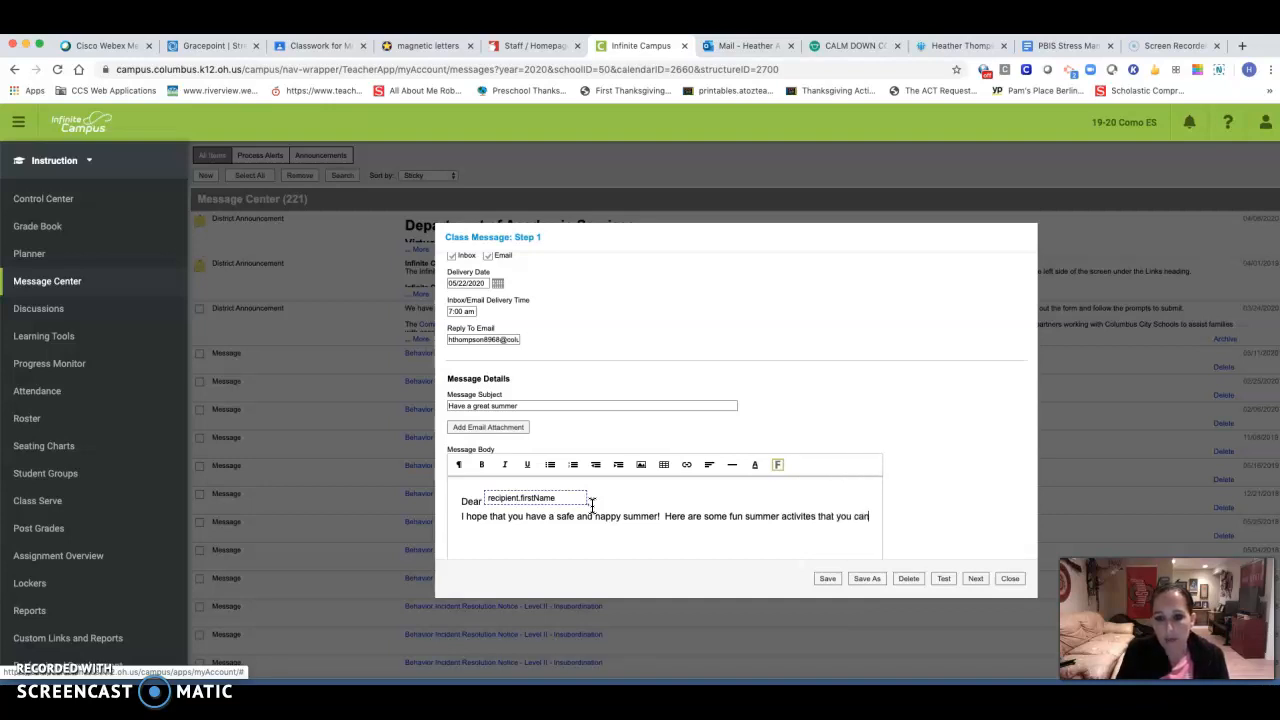
type(" do at ho")
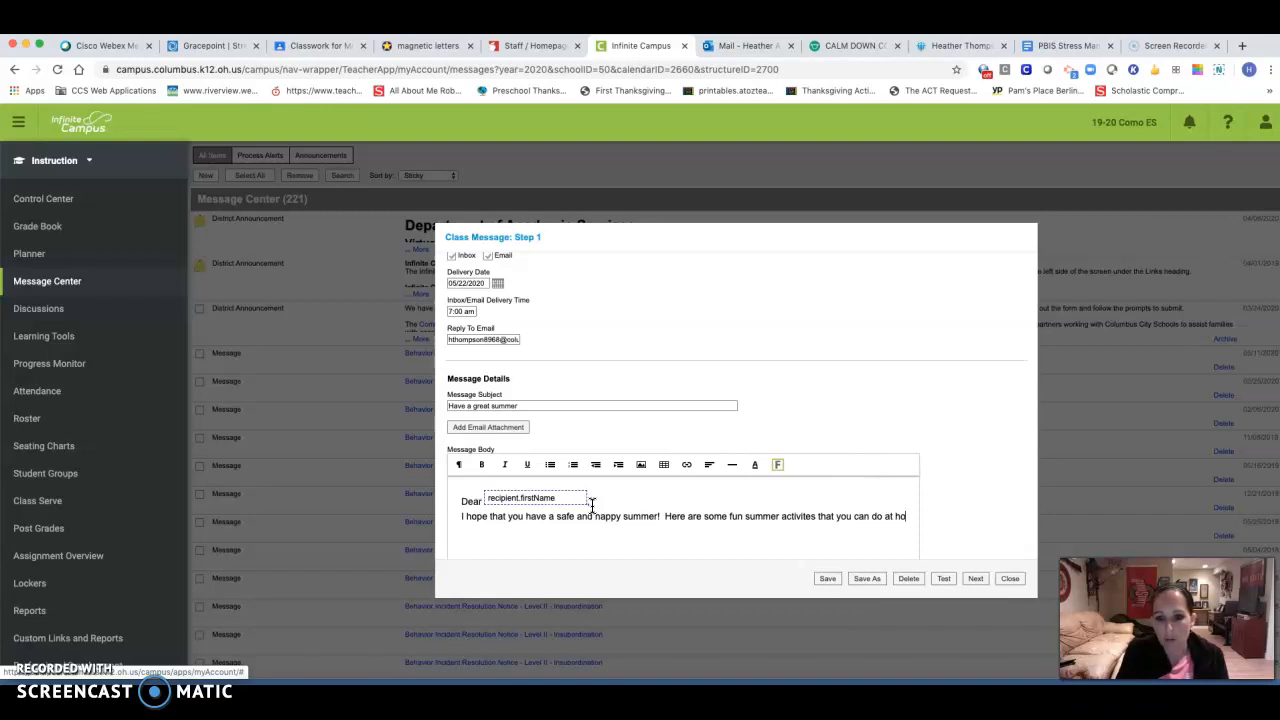
End the paragraph with "I will miss you very much!" and add "Love," and the teacher's short name on separate lines.
type("me.  I will miss you very muc")
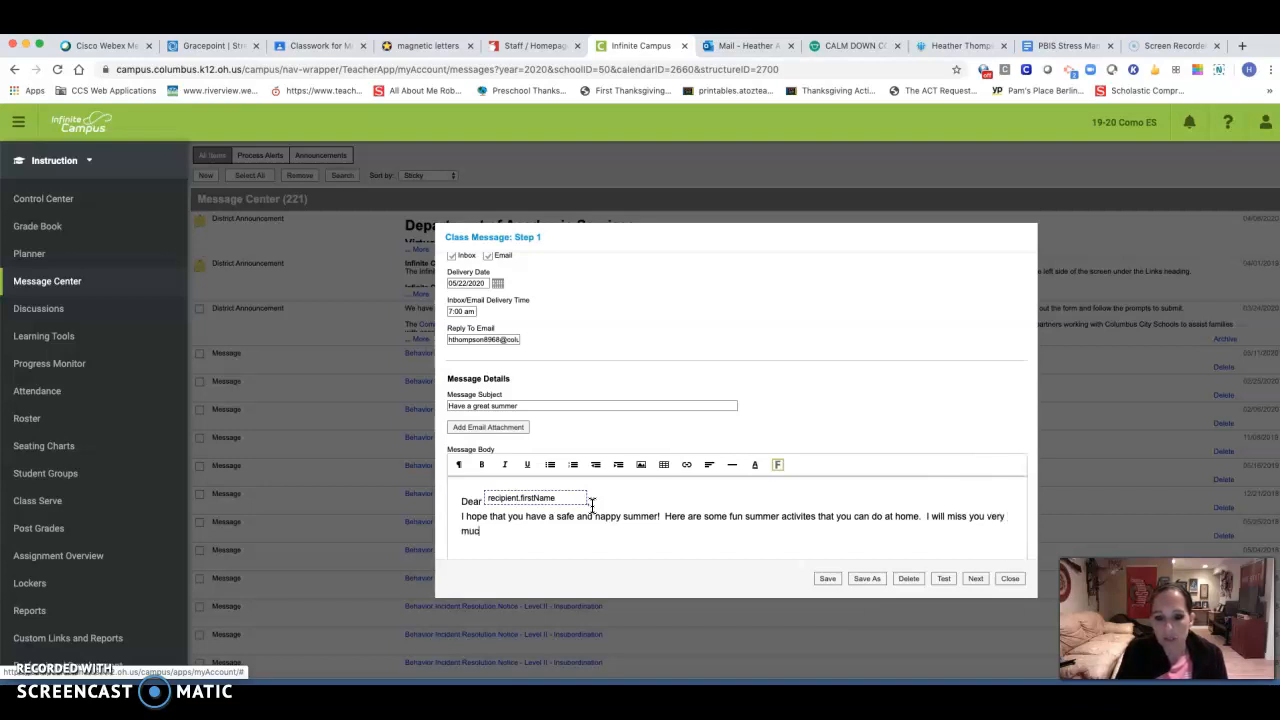
type("h!")
key("Return")
type("Love,")
key("Return")
type("Mrs. T:)")
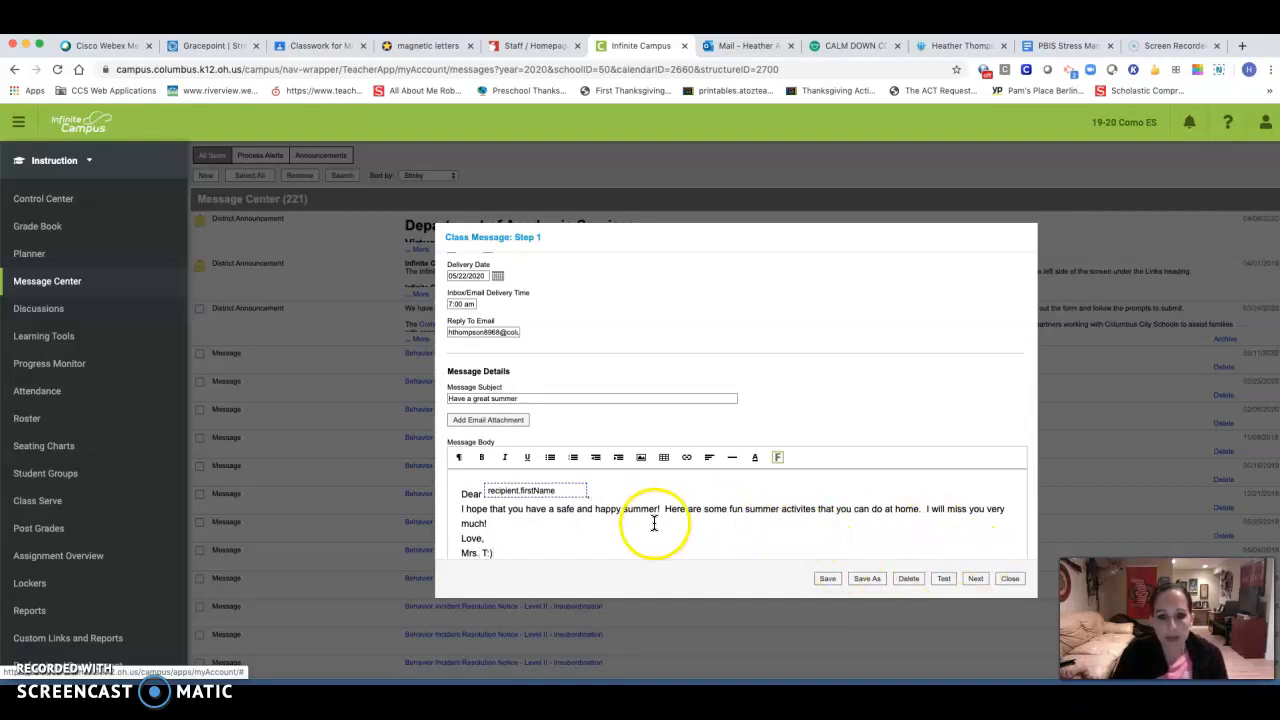
left_click(817, 509)
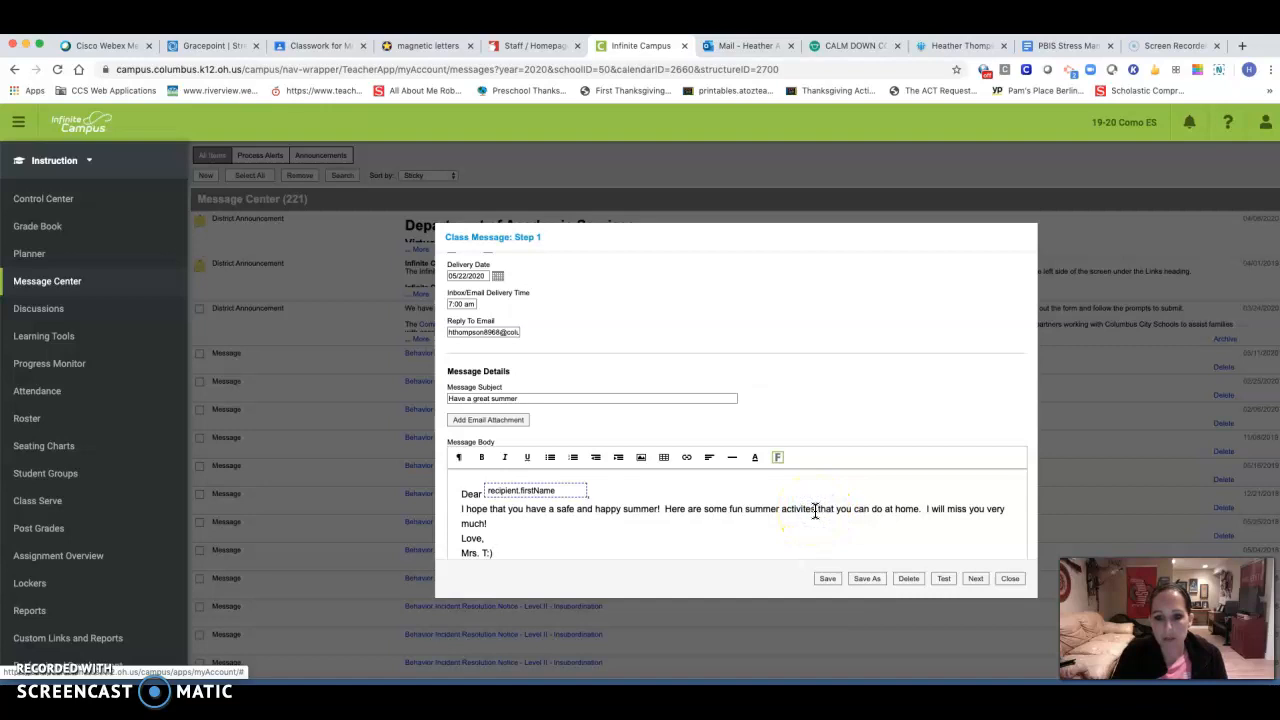
left_click_drag(817, 509, 729, 511)
left_click(684, 461)
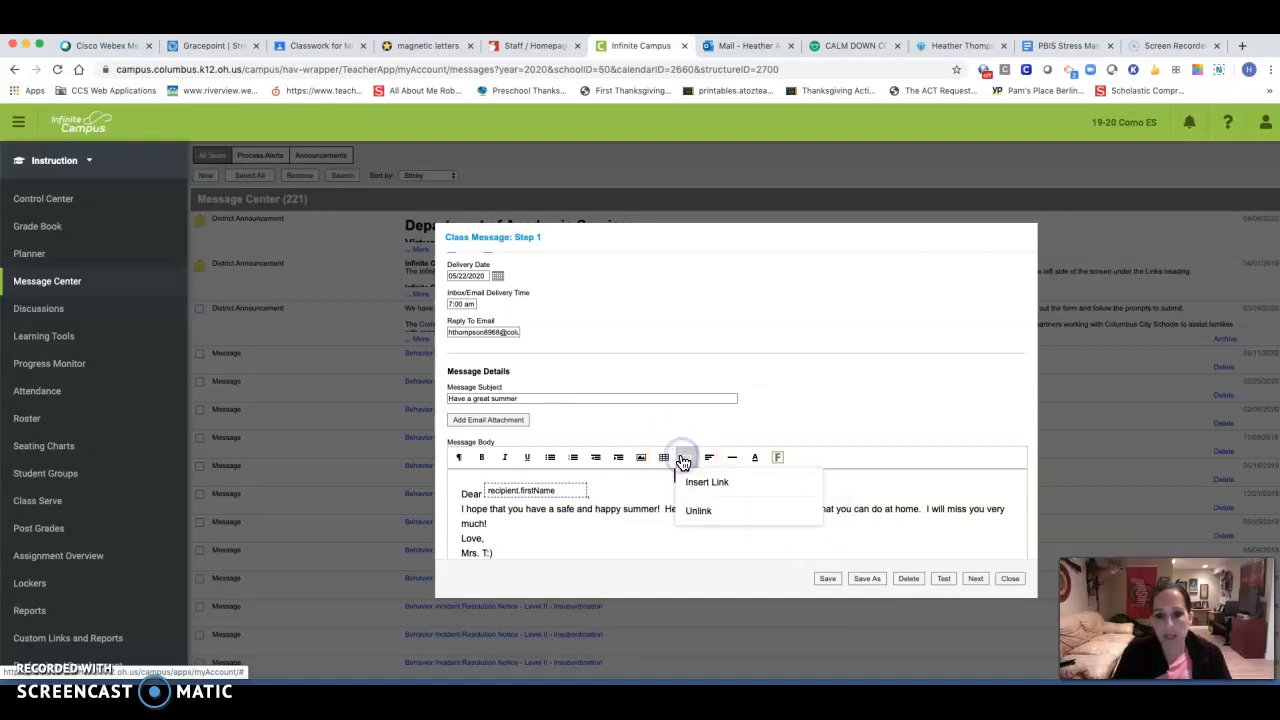
left_click(623, 483)
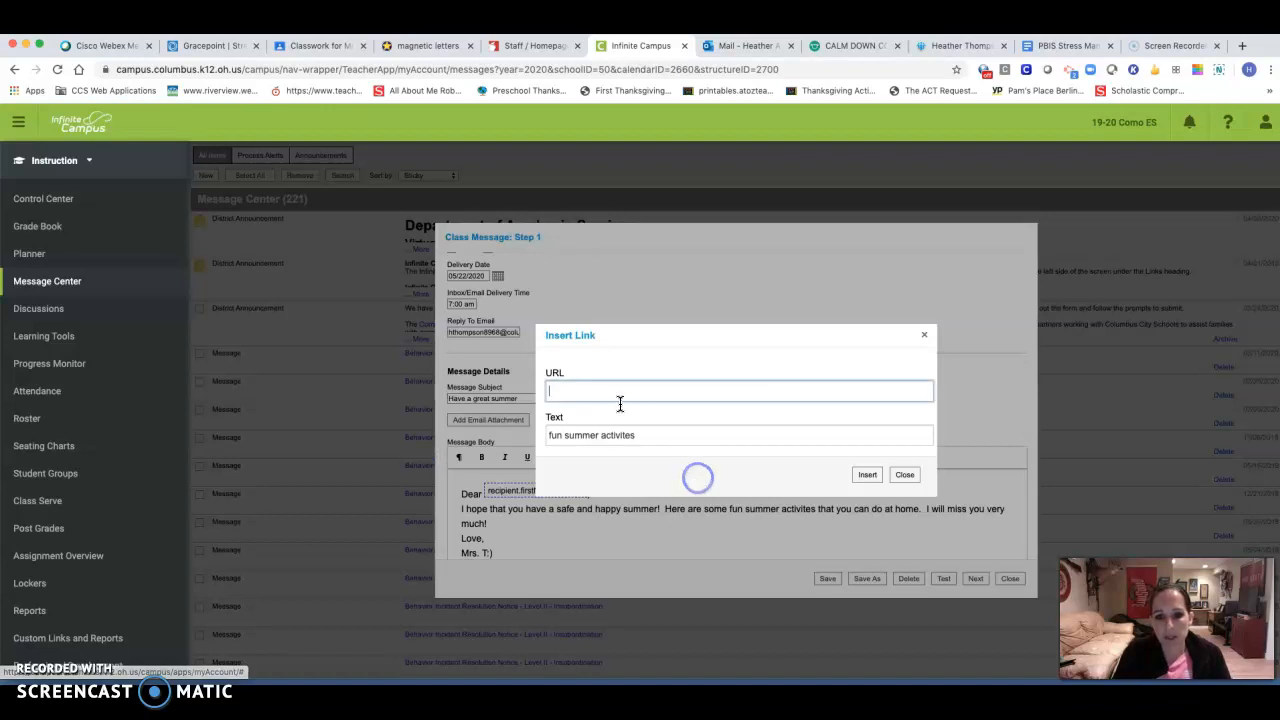
left_click(552, 391)
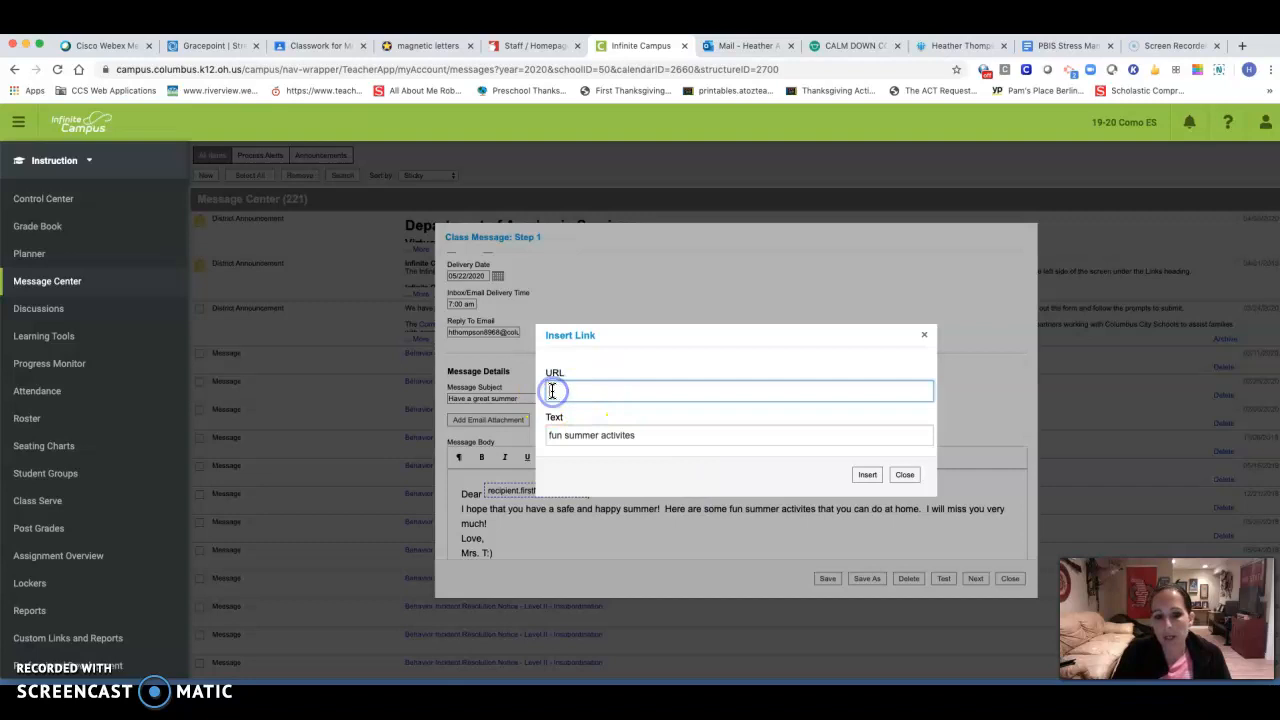
right_click(552, 391)
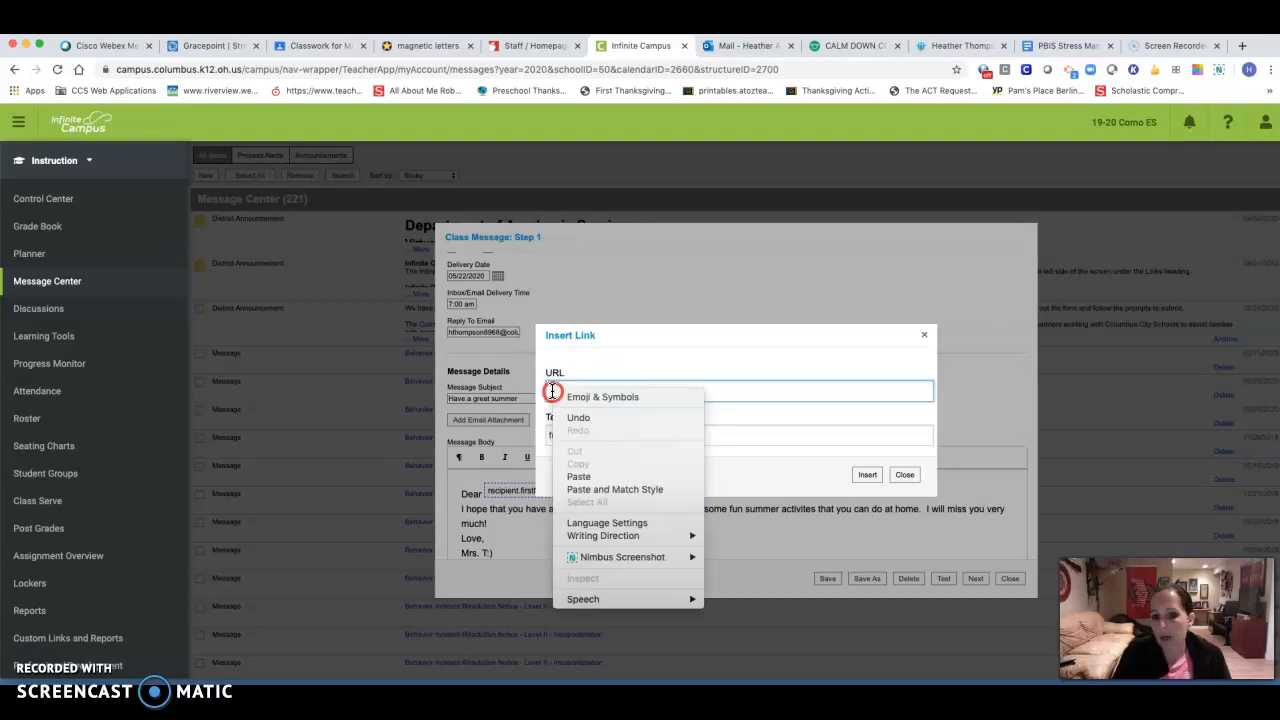
left_click(567, 476)
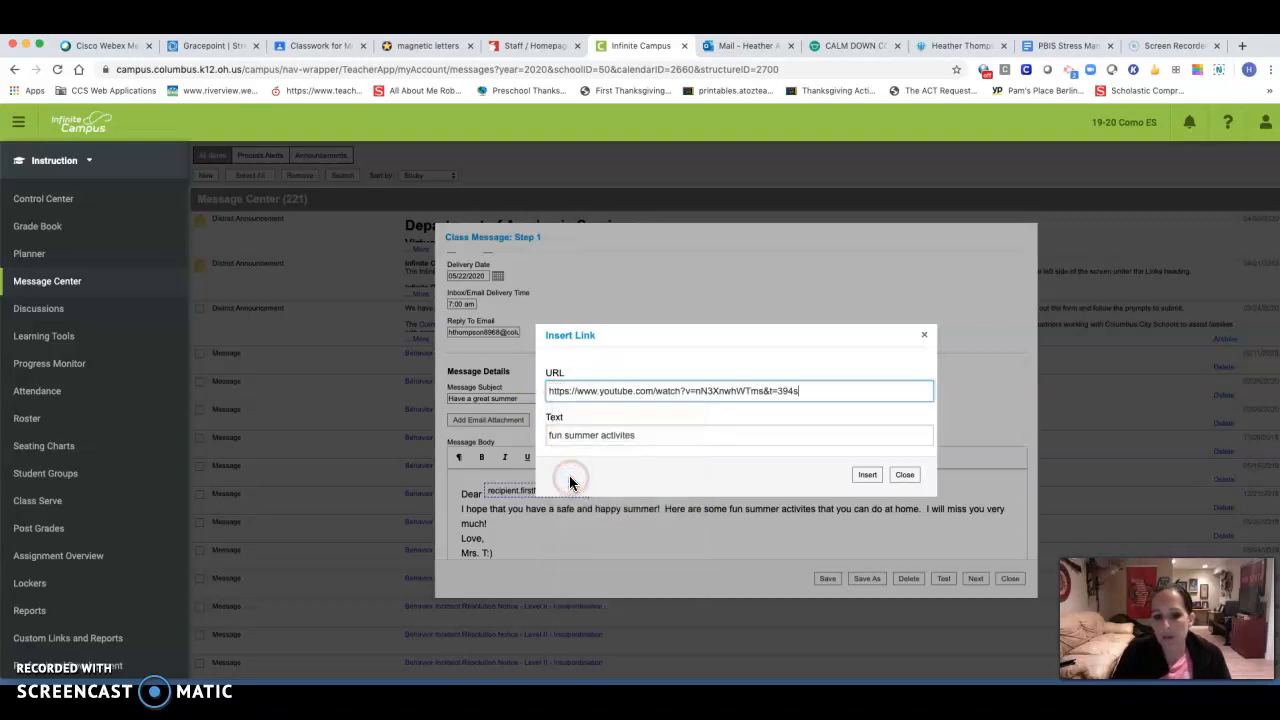
left_click(868, 476)
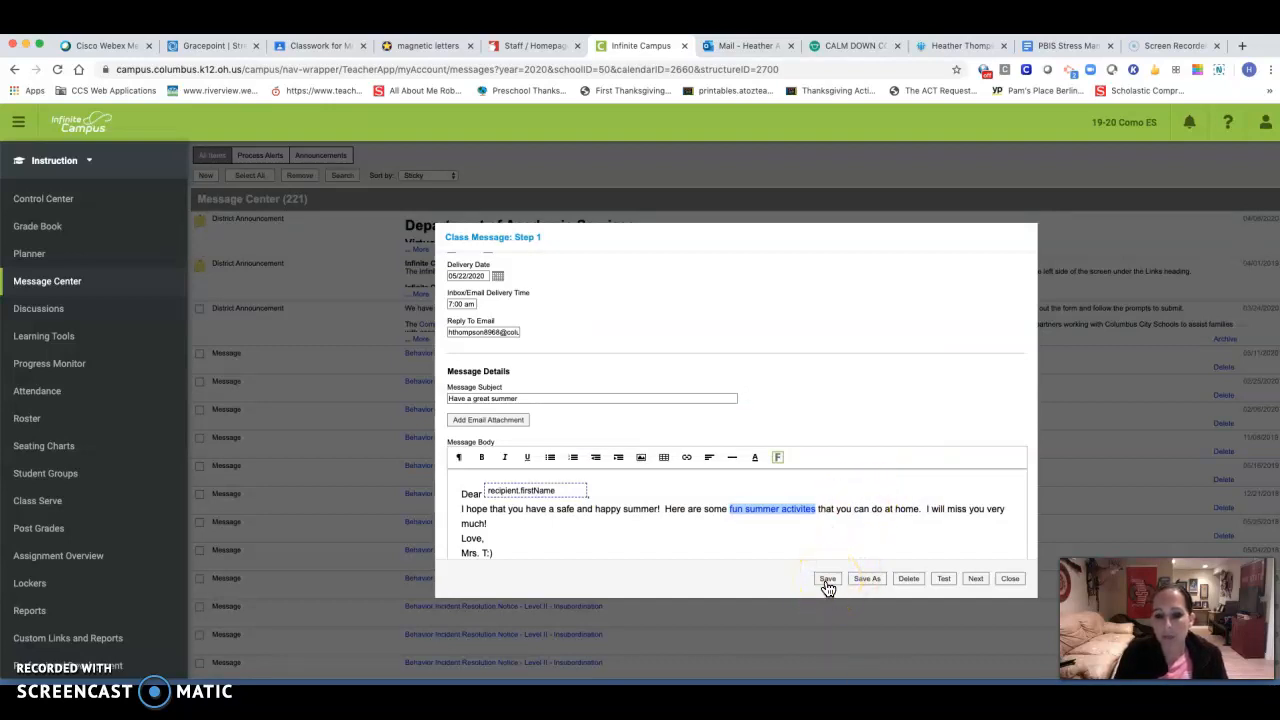
Continue to the recipients stage and choose only the Term Q4 sections, checking which classes they include.
left_click(976, 579)
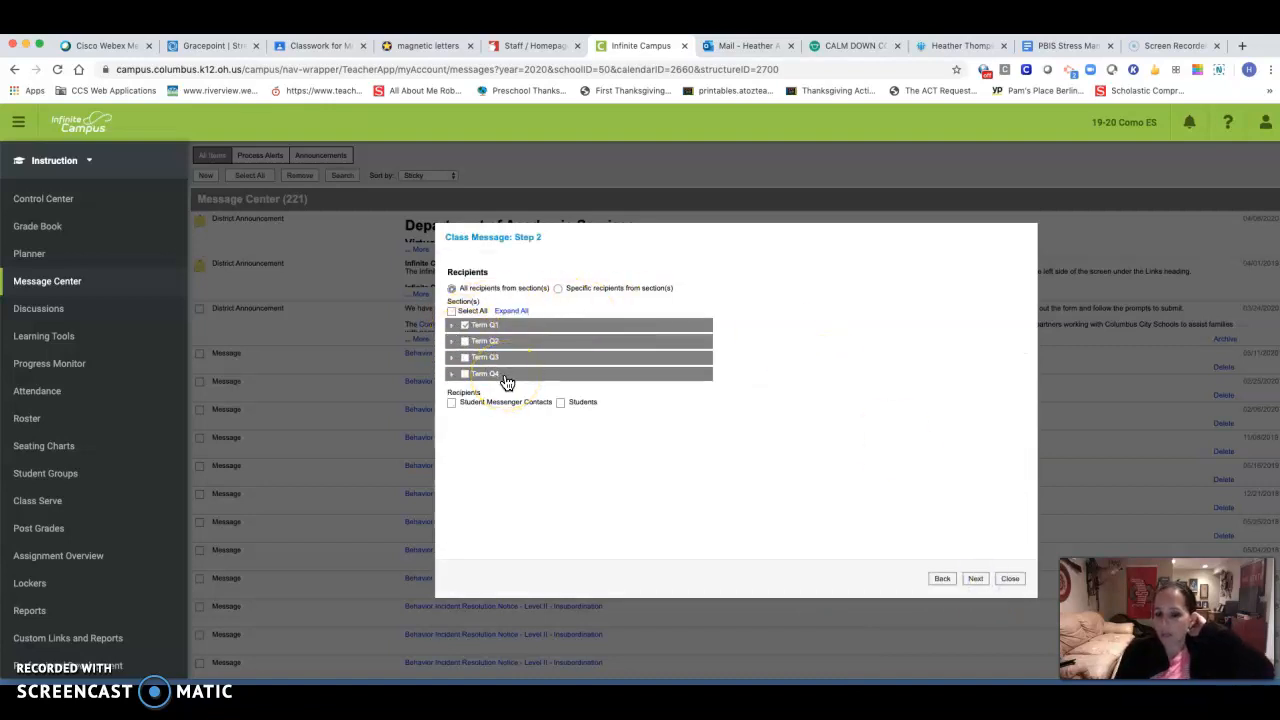
left_click(451, 312)
left_click(451, 312)
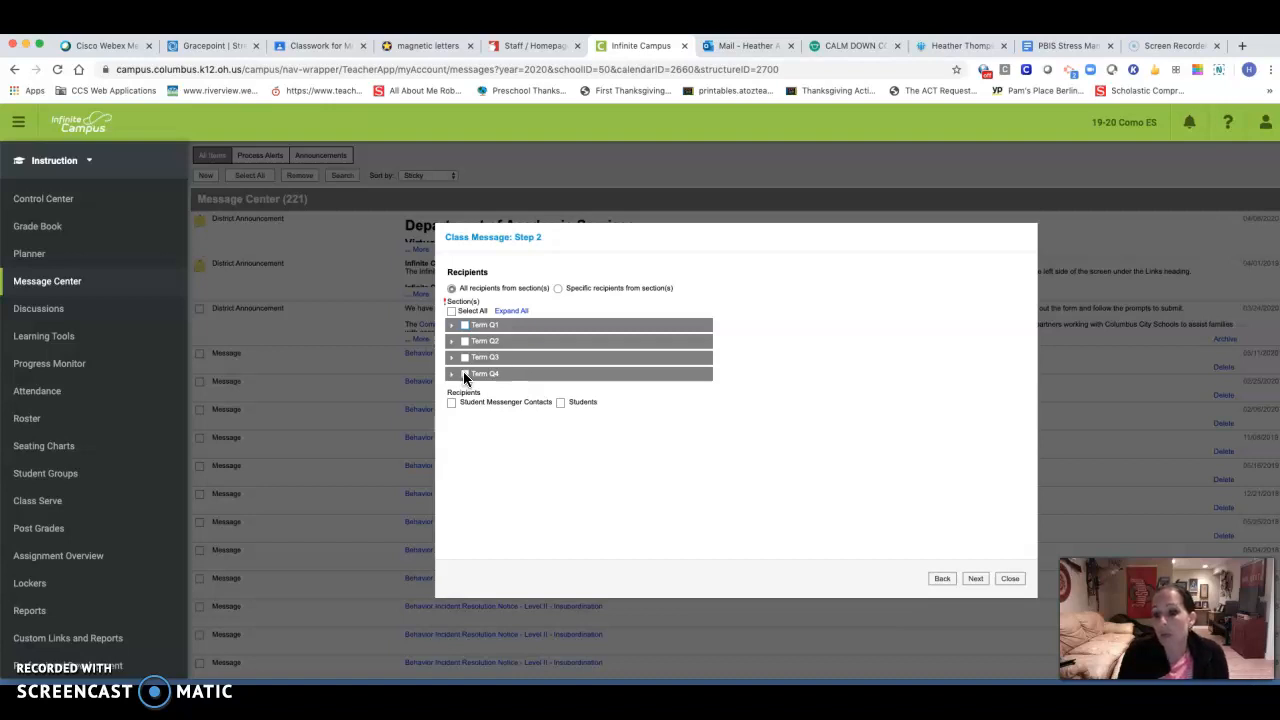
left_click(465, 374)
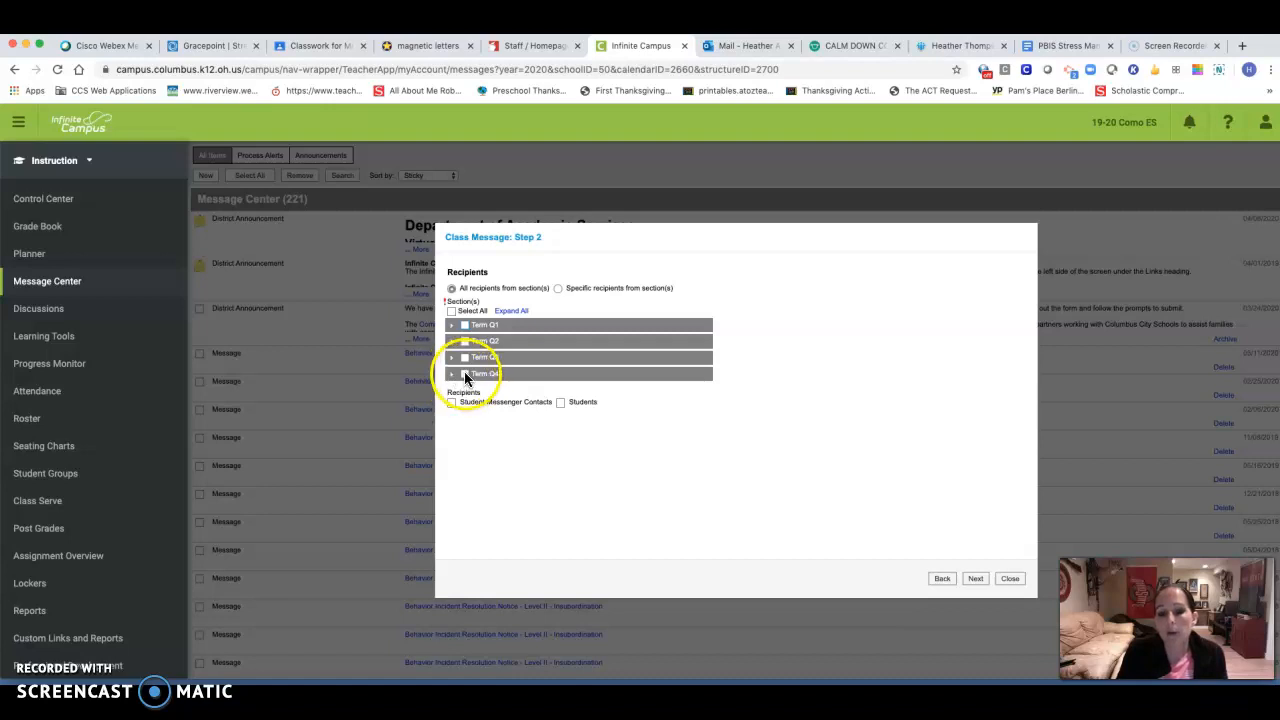
left_click(452, 375)
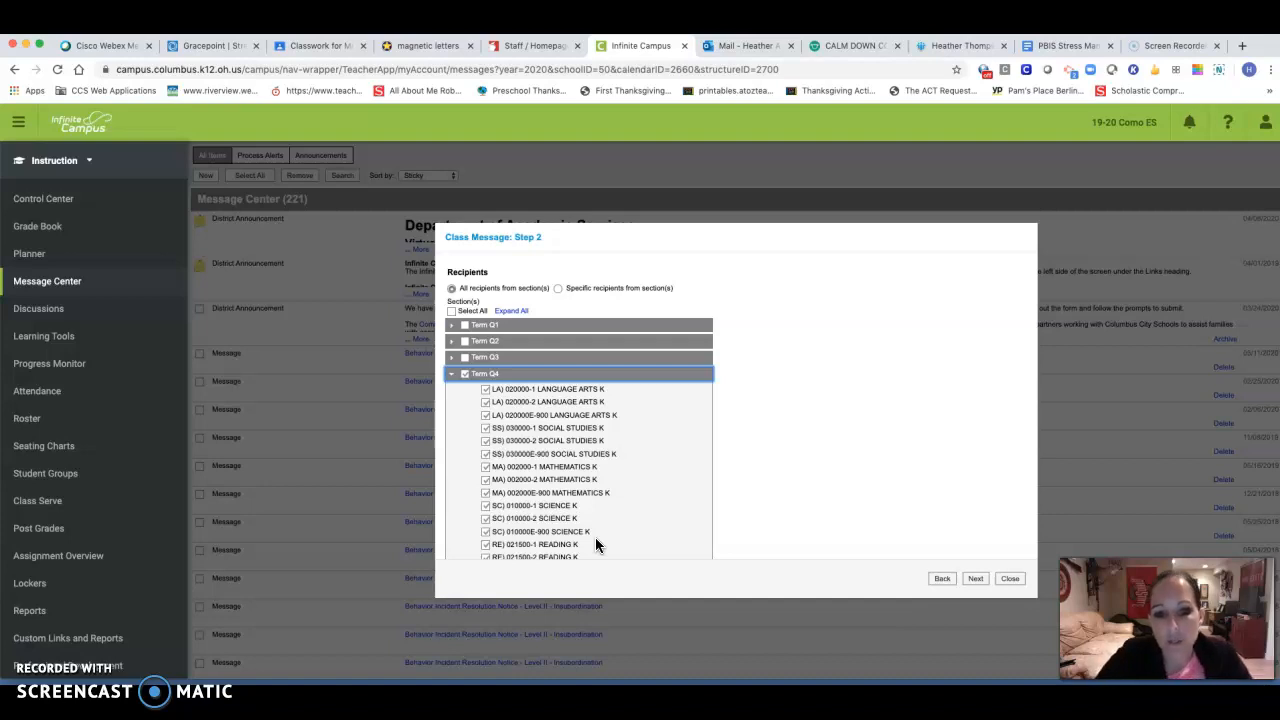
left_click(451, 374)
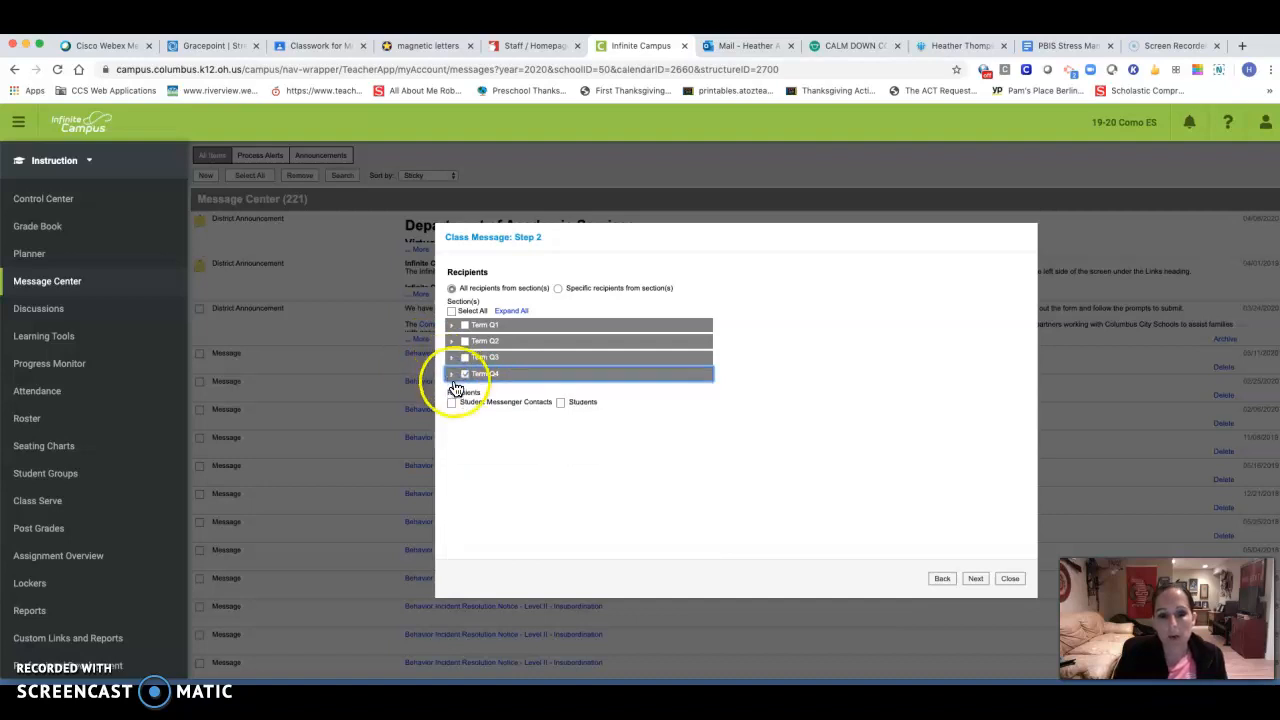
Include both Student Messenger Contacts and Students as recipients, and send the message from the delivery summary.
left_click(451, 404)
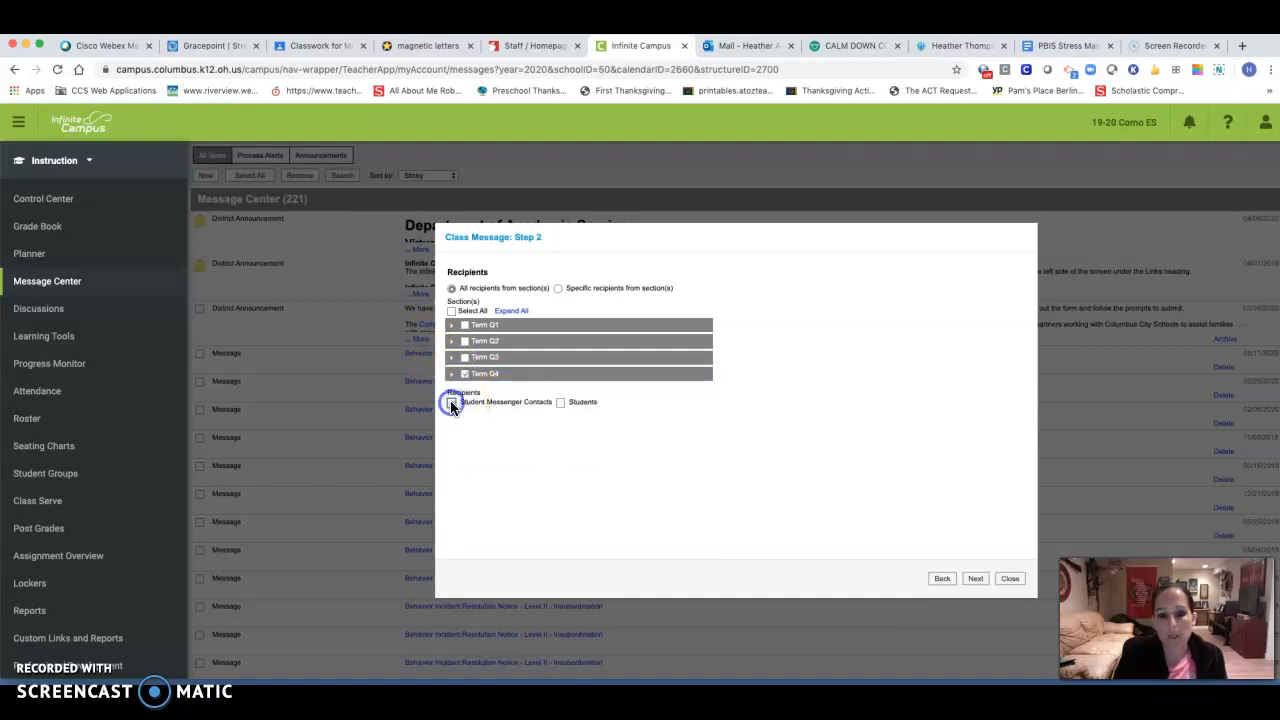
left_click(560, 404)
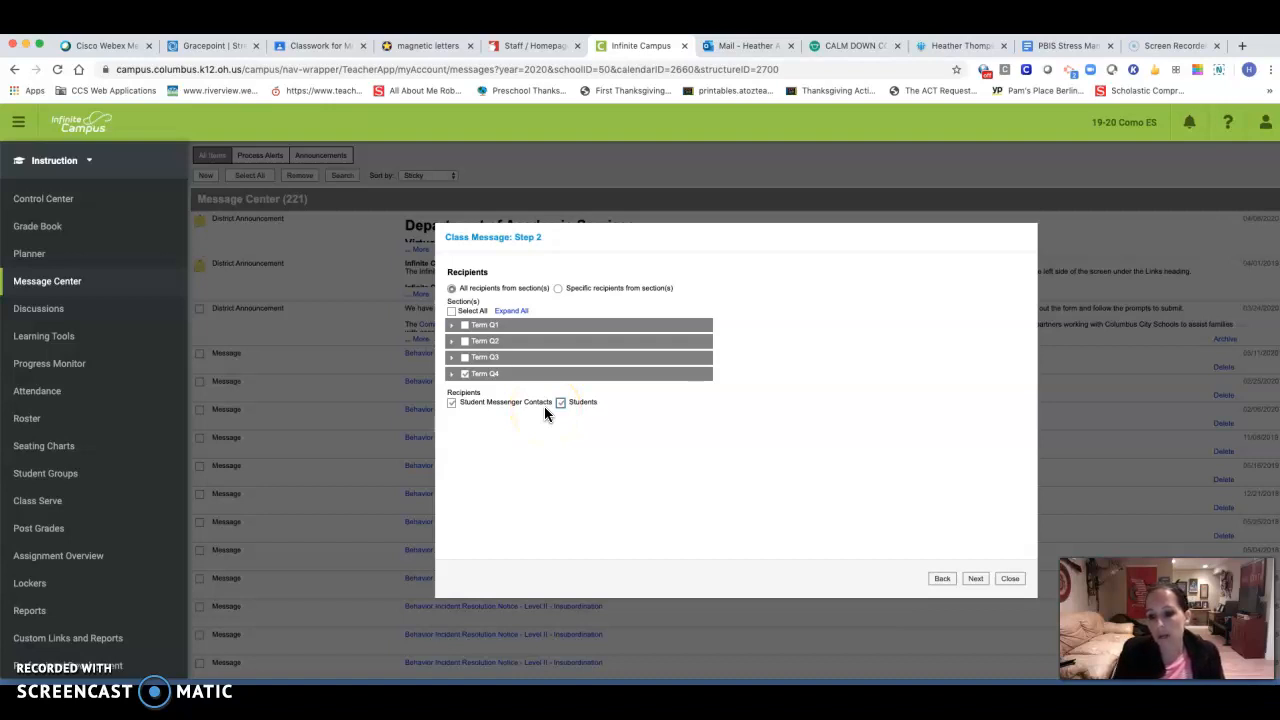
left_click(978, 582)
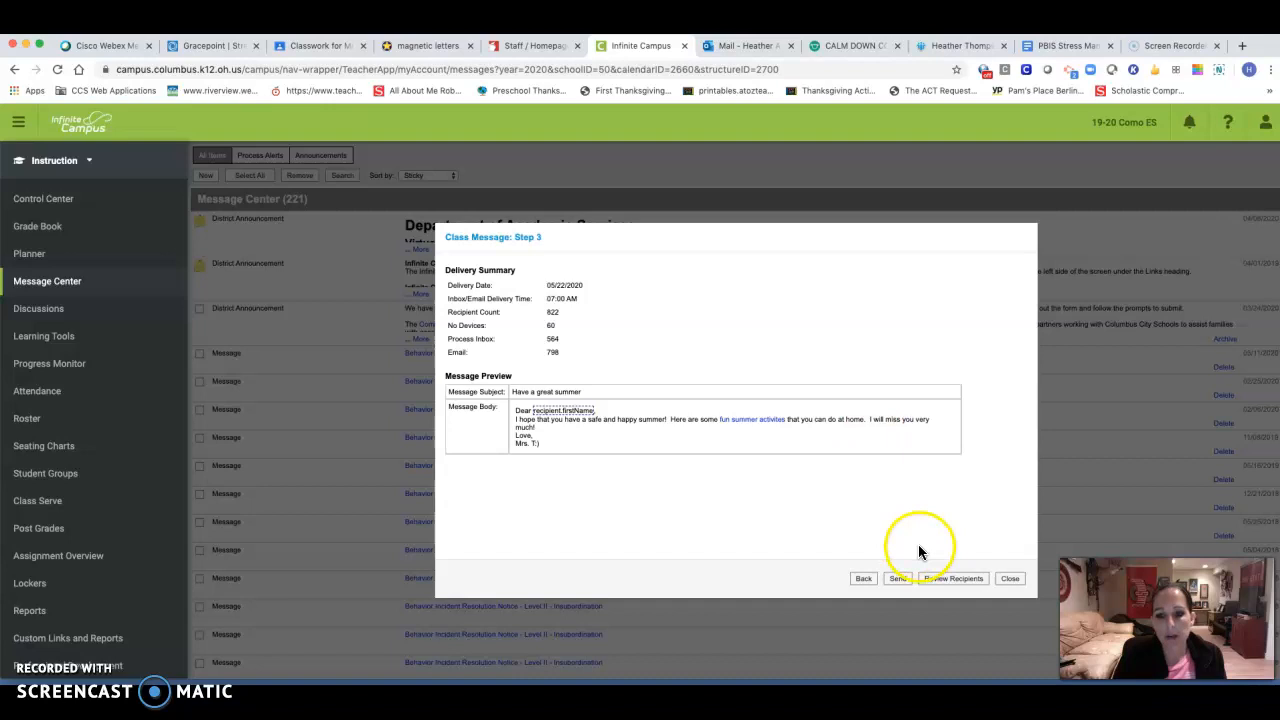
left_click(899, 586)
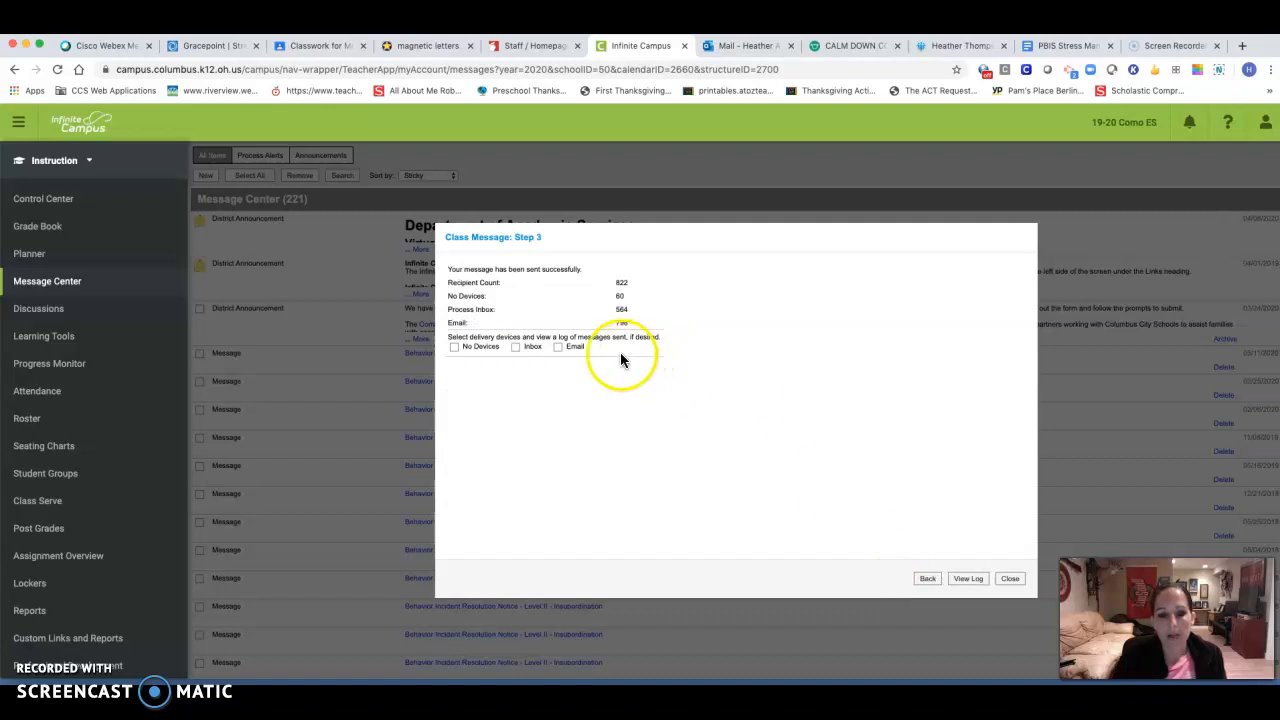
Select Inbox and Email as the delivery devices for the message log, and close the class message window.
left_click(516, 347)
left_click(557, 346)
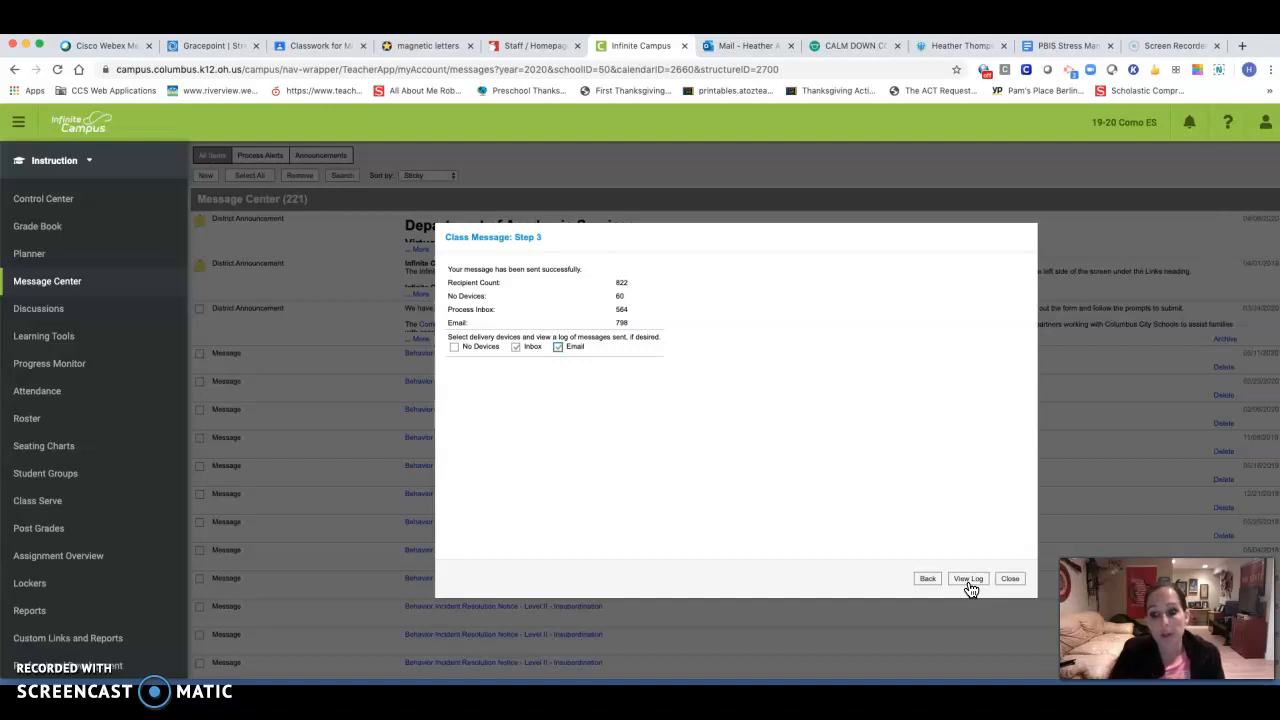
left_click(1016, 582)
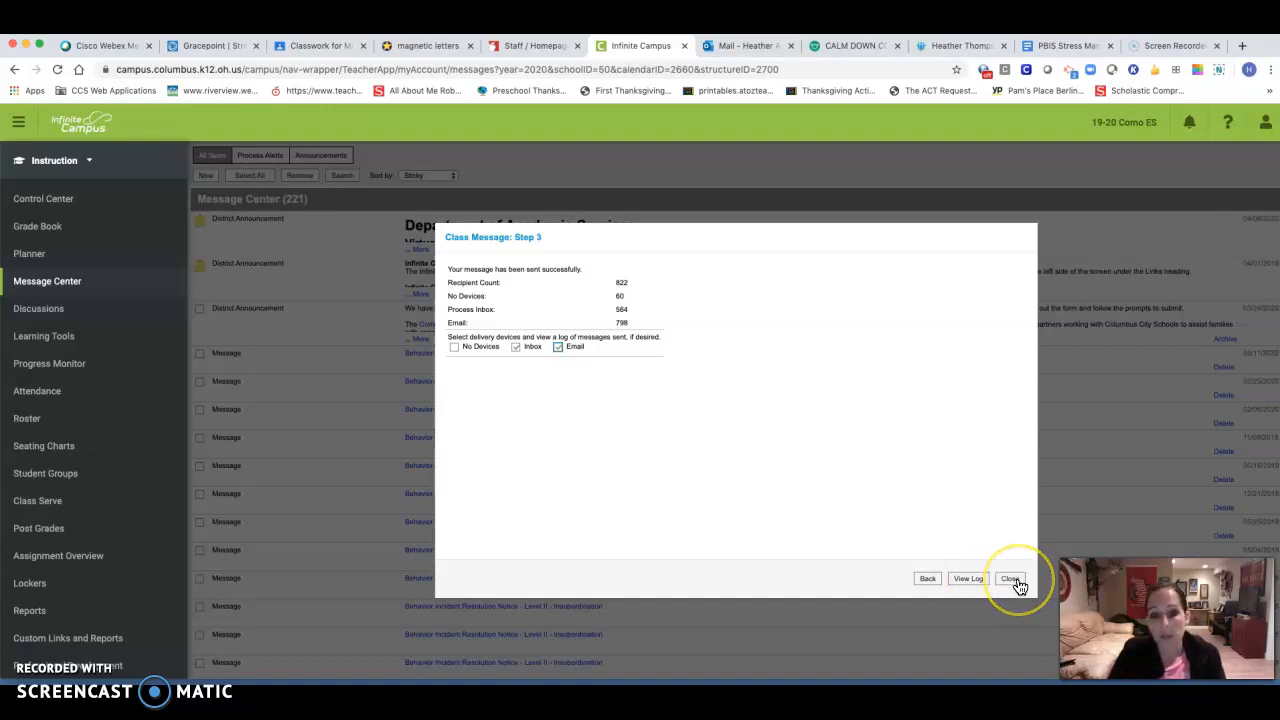
left_click(1016, 582)
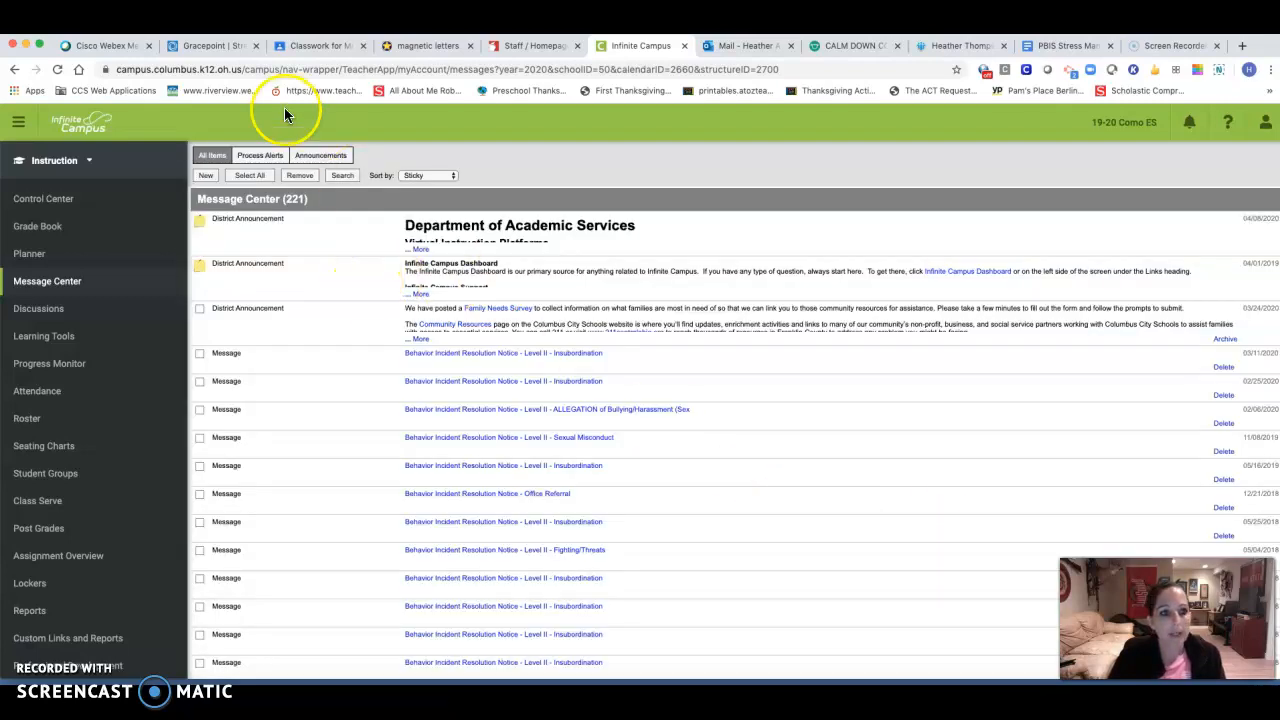
Return to the District Edition main page and open Messenger's Sent Message Log.
left_click(14, 71)
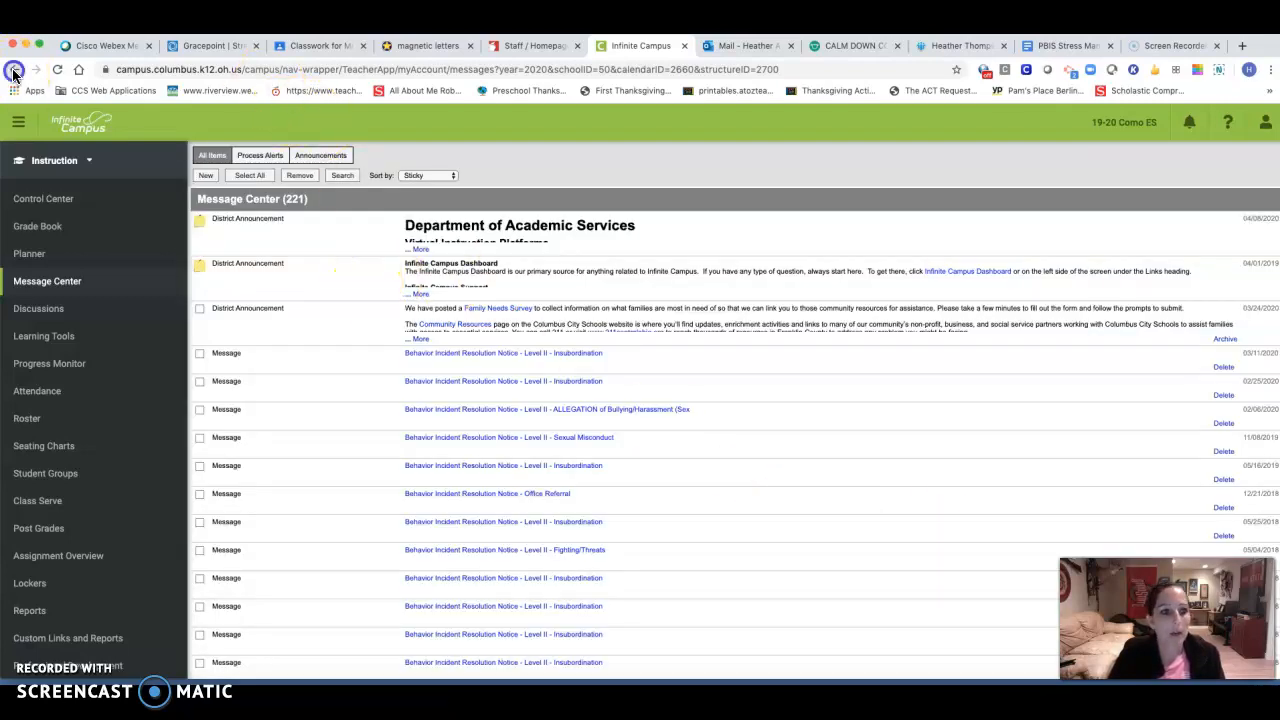
left_click(14, 70)
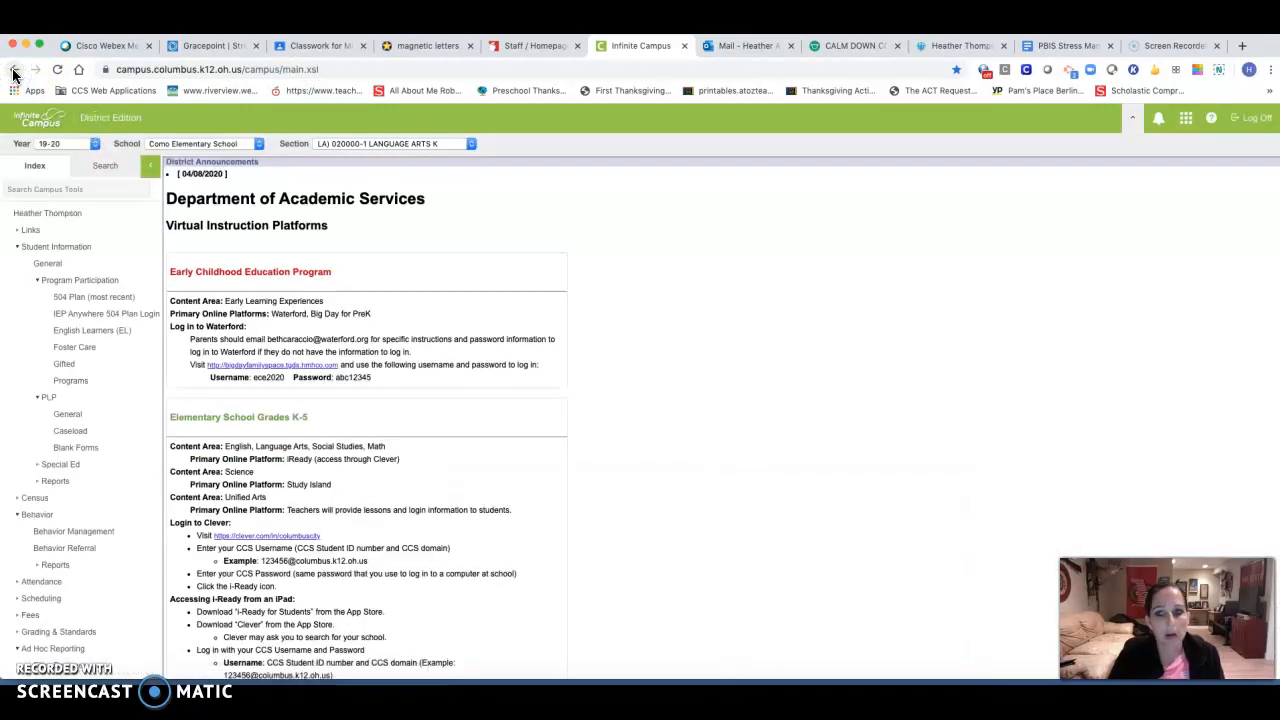
left_click(39, 177)
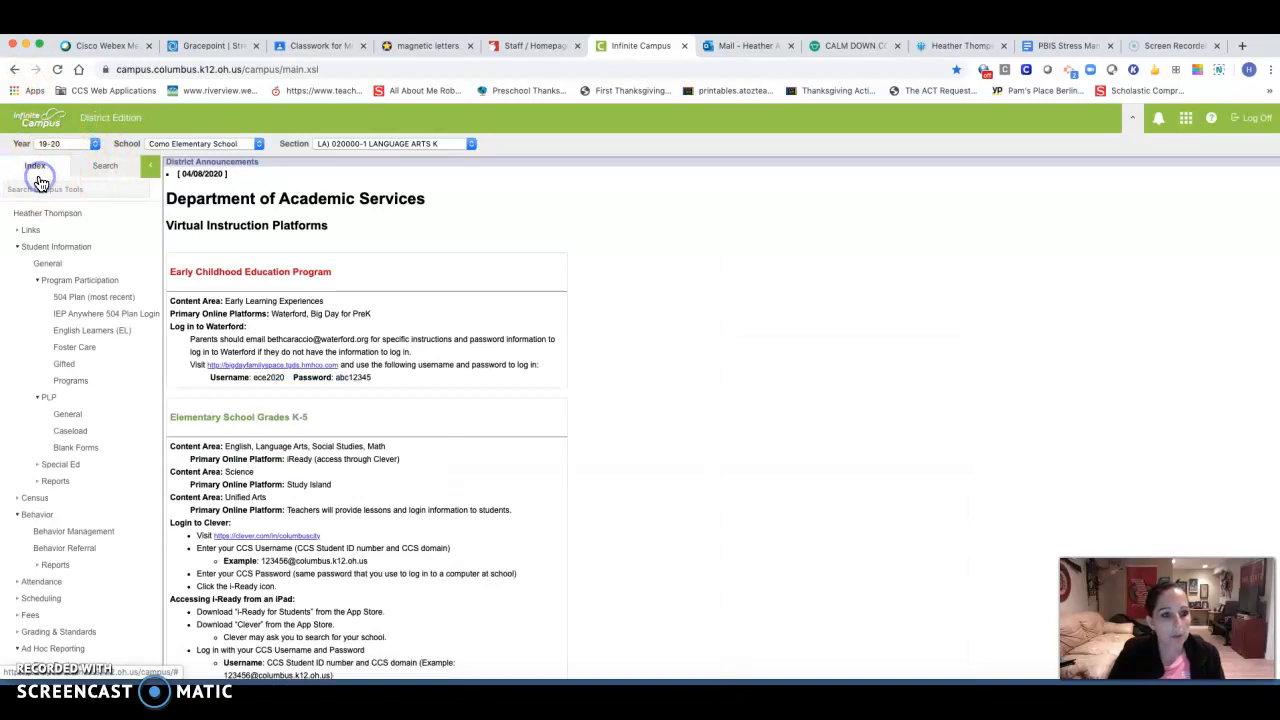
left_click(28, 250)
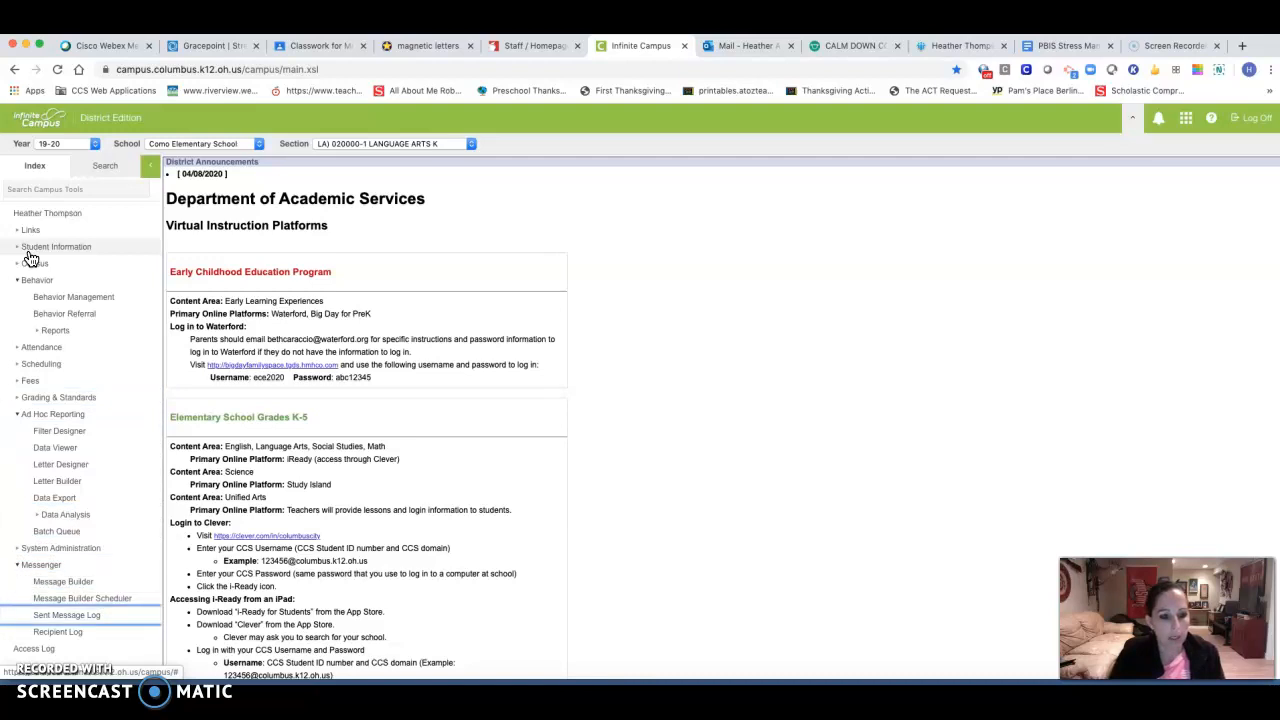
left_click(85, 618)
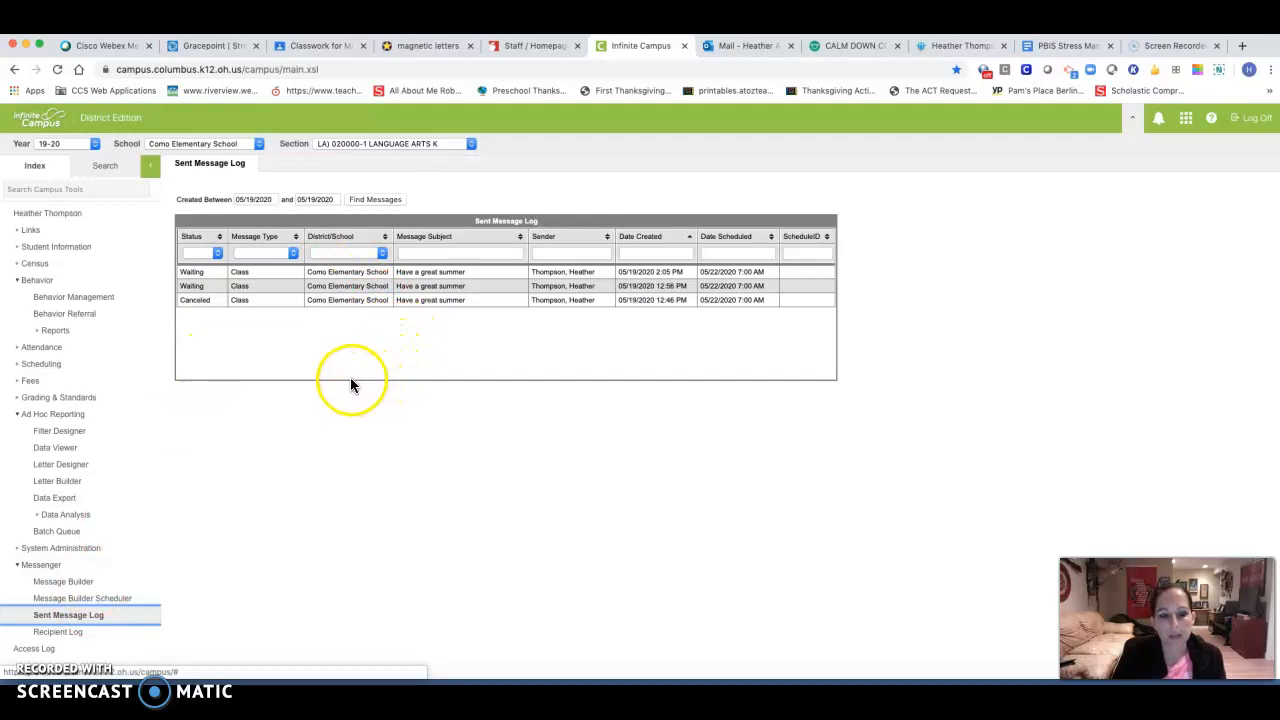
Cancel the waiting "Have a great summer" class message created 05/19/2020 at 12:56 PM.
left_click(207, 289)
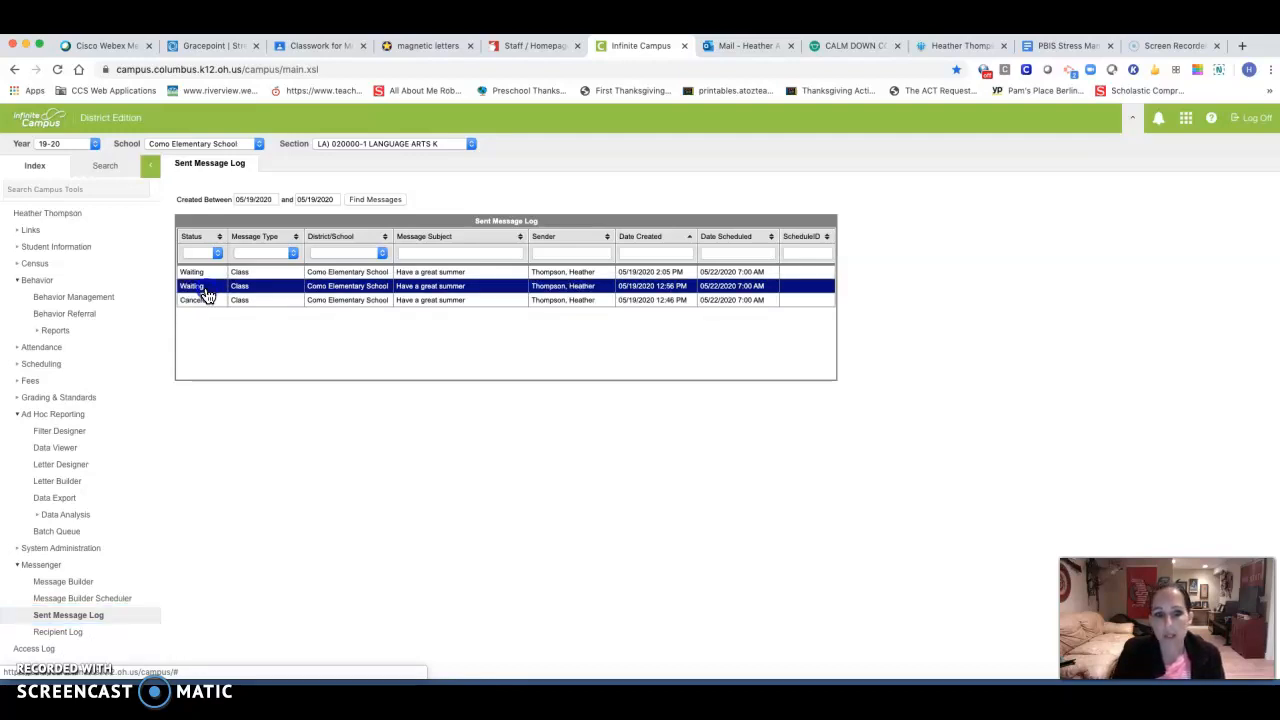
left_click(203, 289)
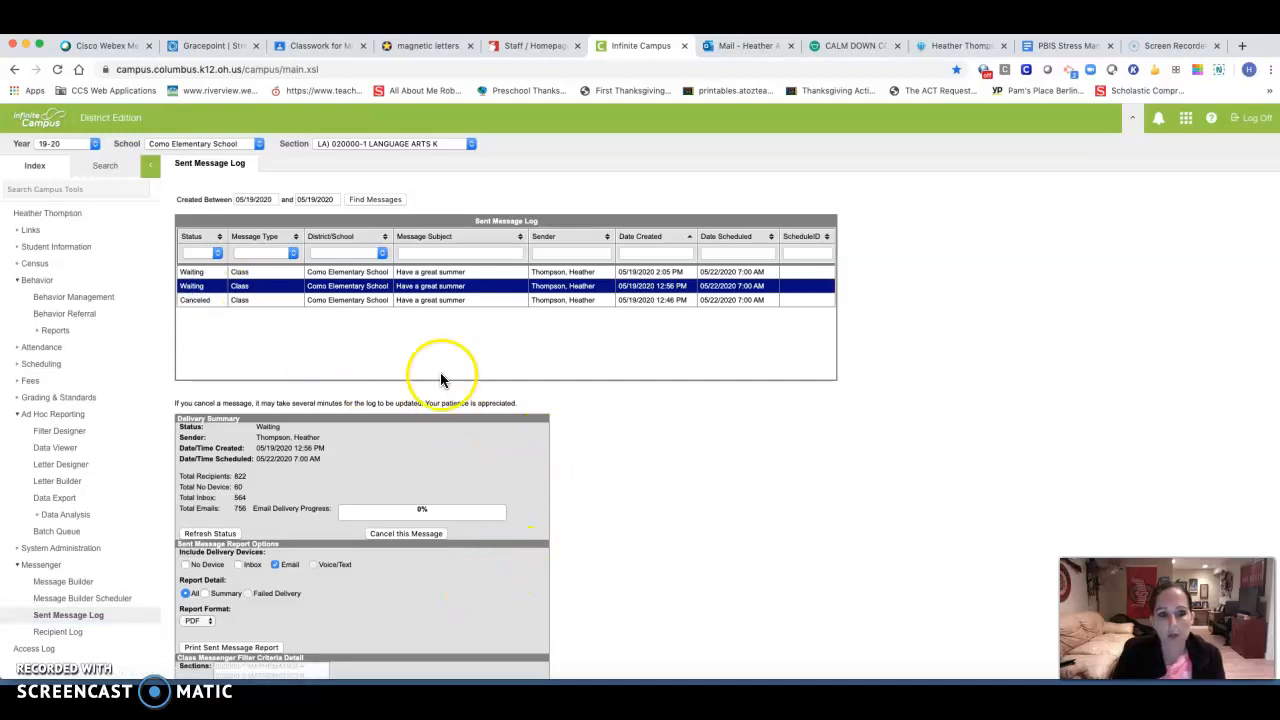
left_click(407, 536)
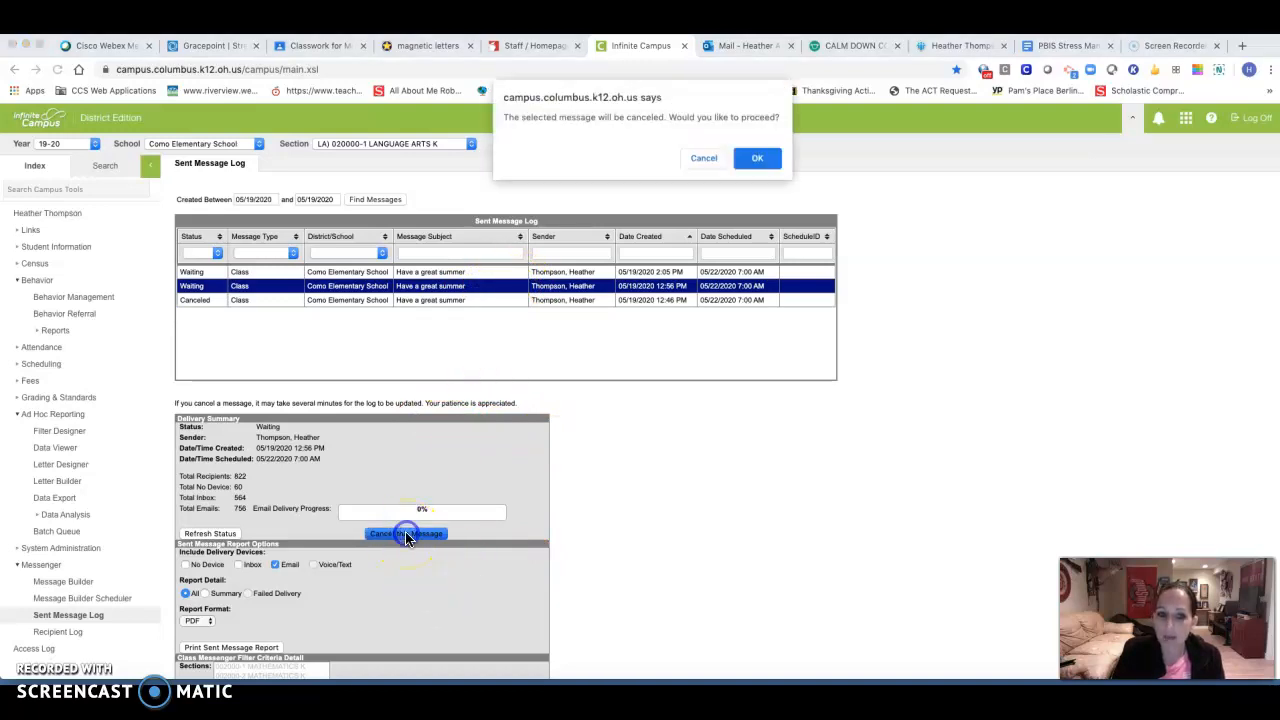
left_click(757, 158)
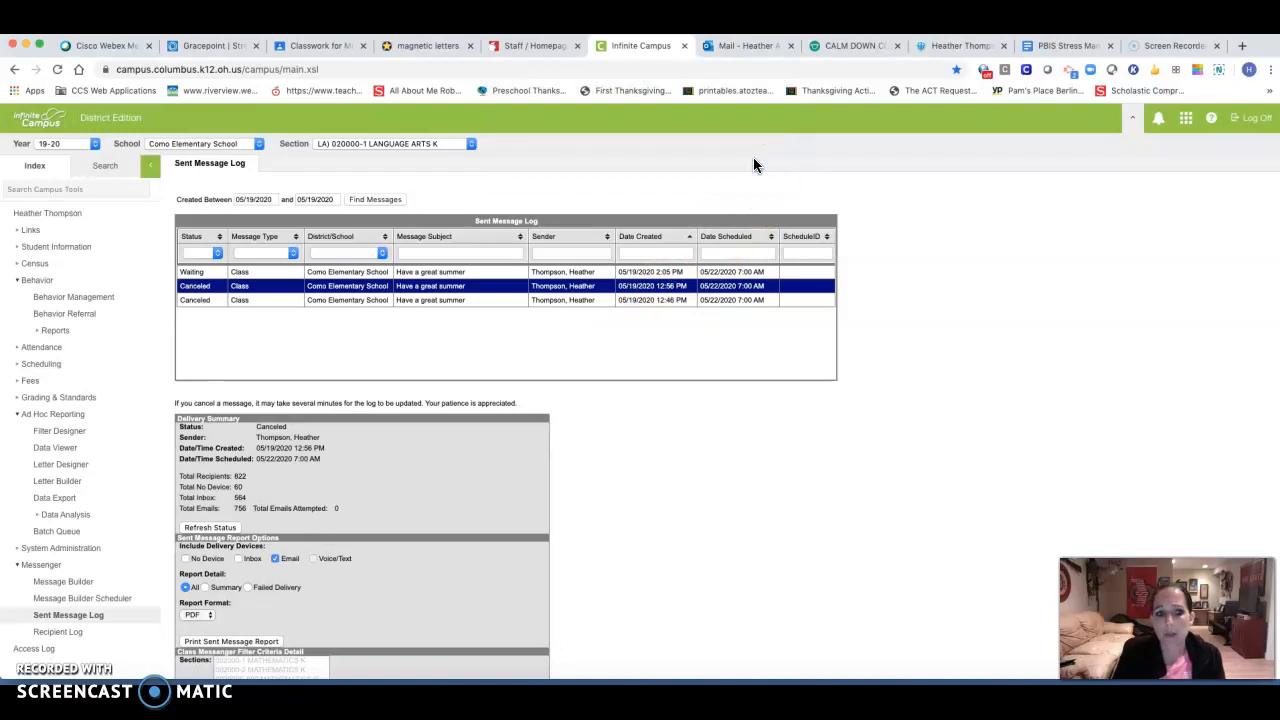
Cancel the waiting "Have a great summer" class message created 05/19/2020 at 2:05 PM.
left_click(198, 303)
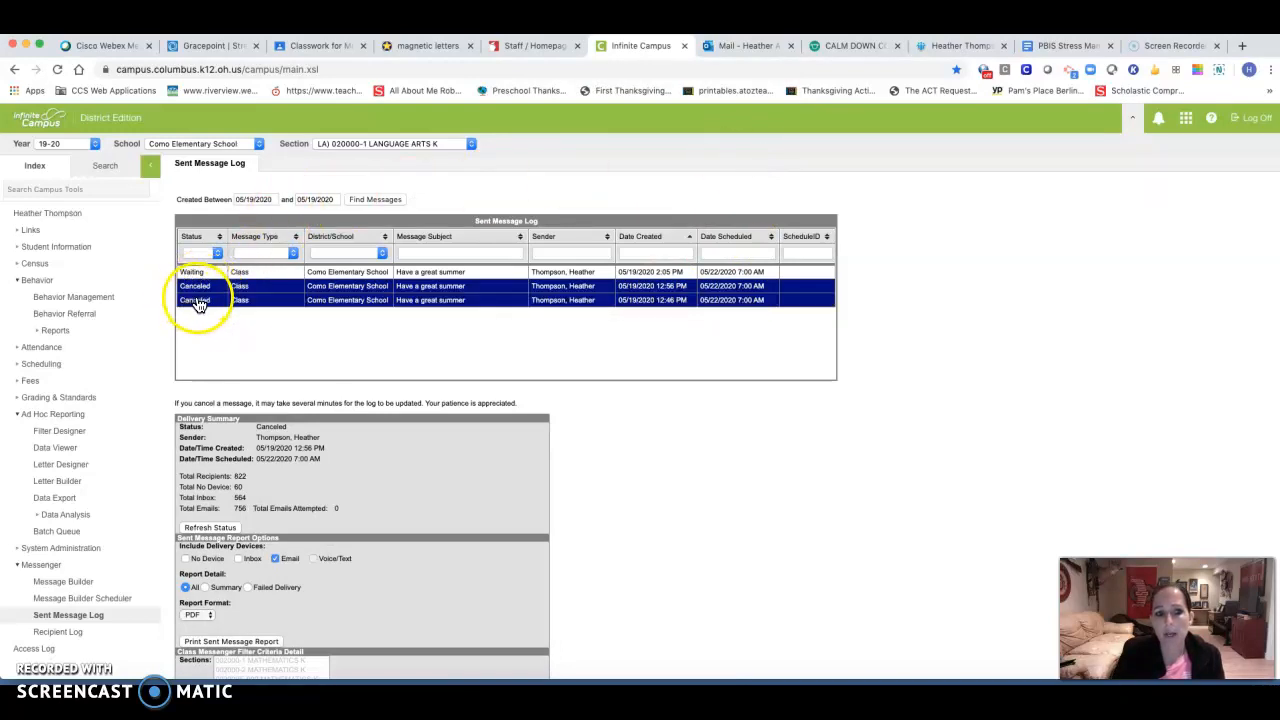
left_click(194, 272)
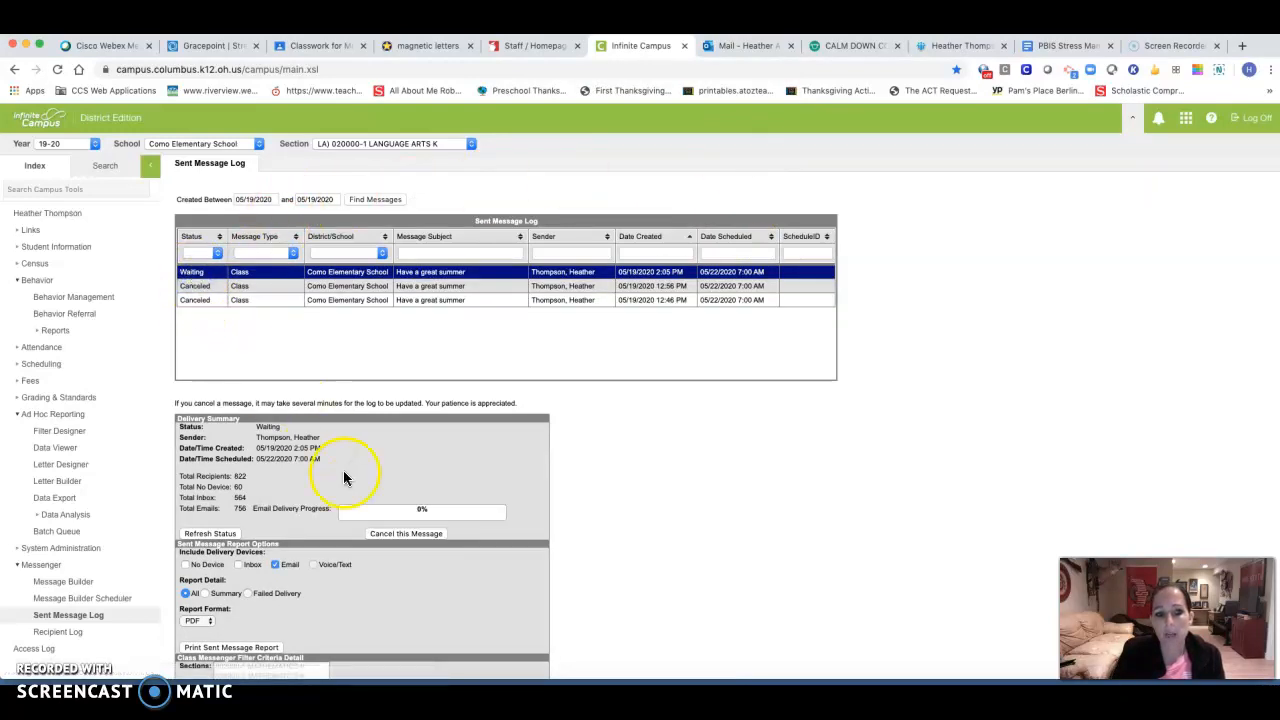
left_click(395, 533)
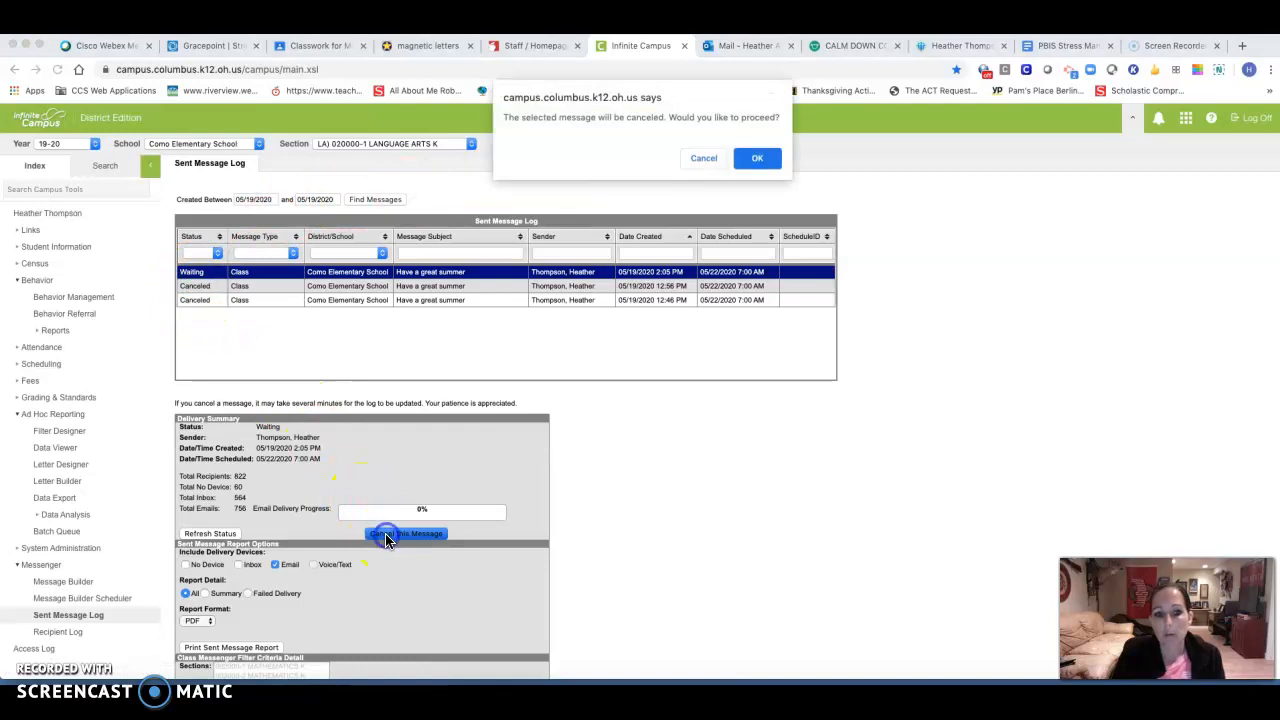
left_click(778, 156)
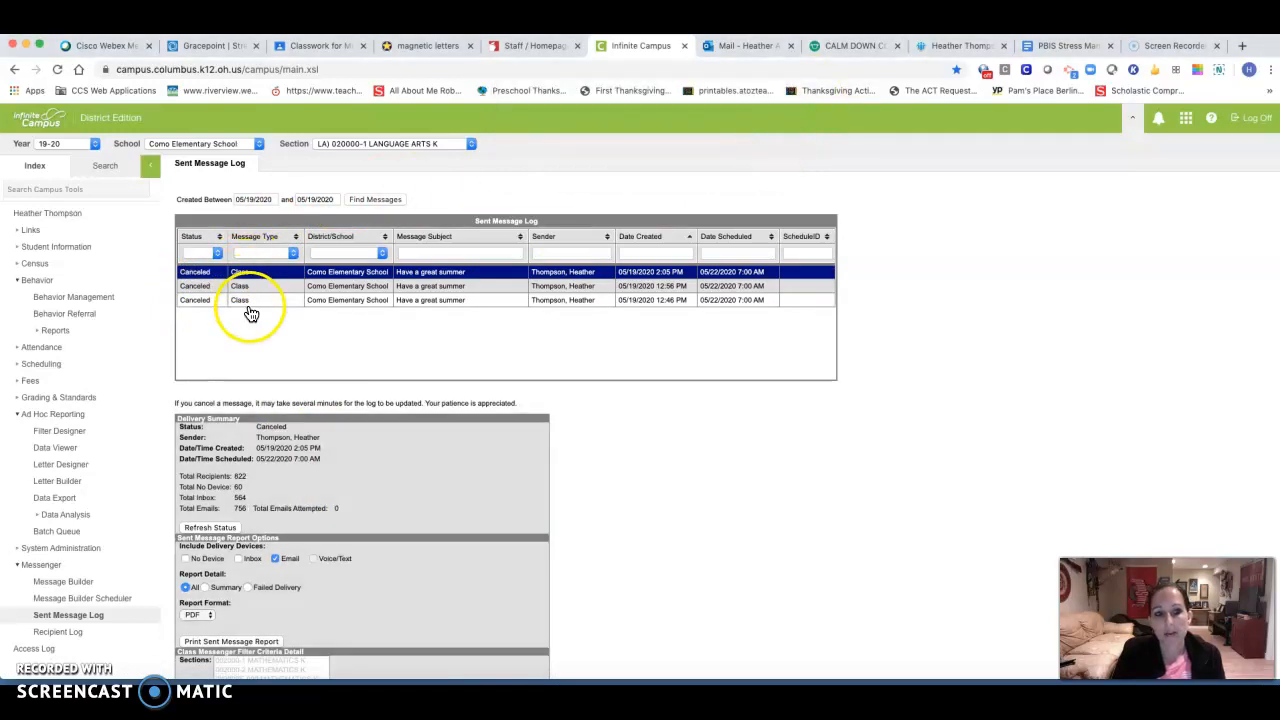